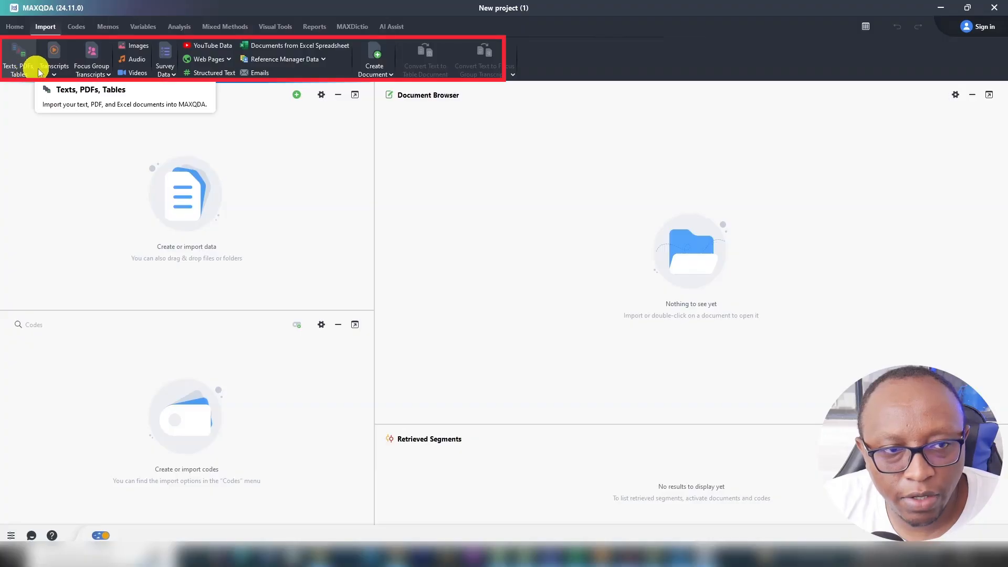
{"action": "left_click", "coordinate": [297, 96]}
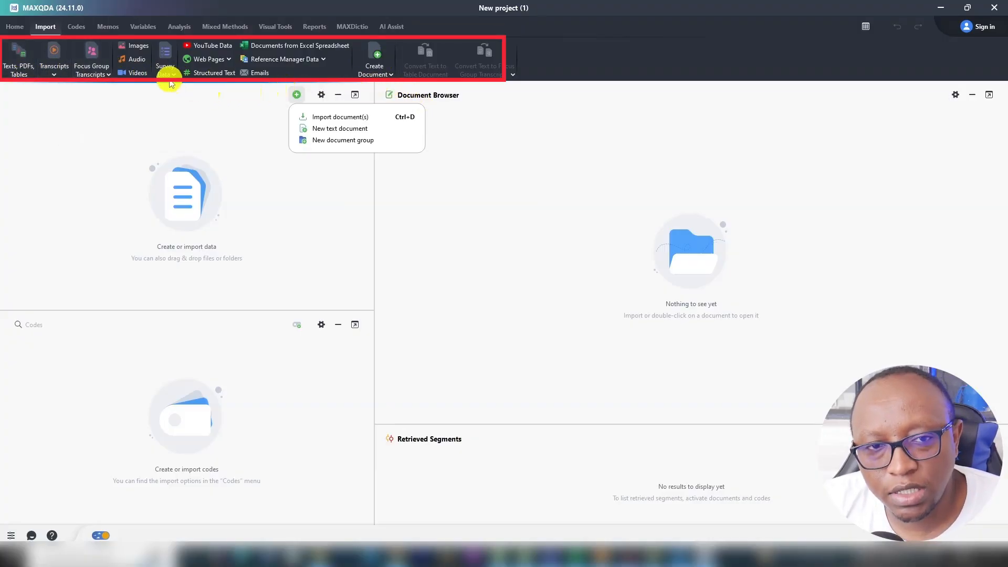
{"action": "left_click", "coordinate": [169, 77]}
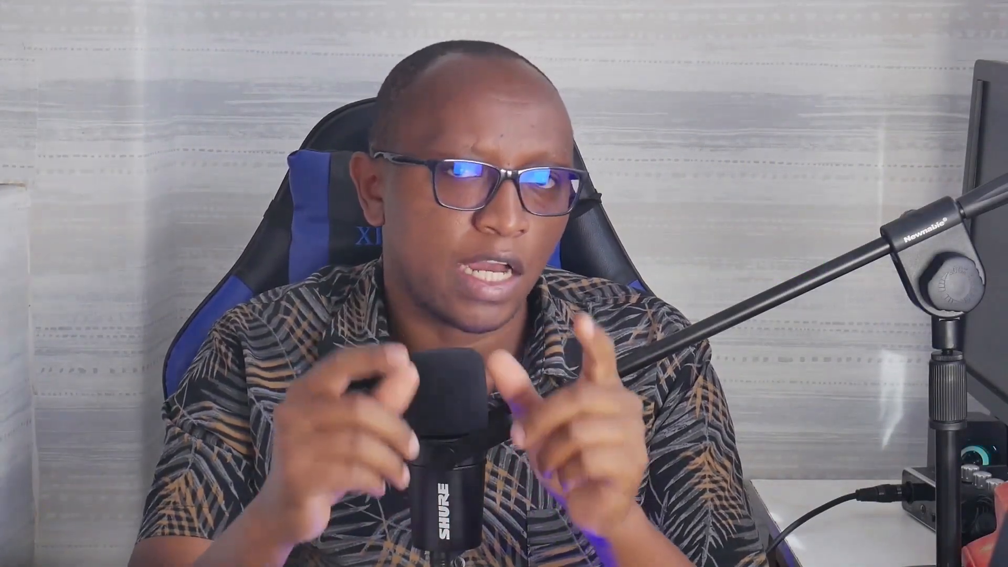
Search Google for Surviving Research and browse its Google reviews.
{"action": "type", "text": "survi"}
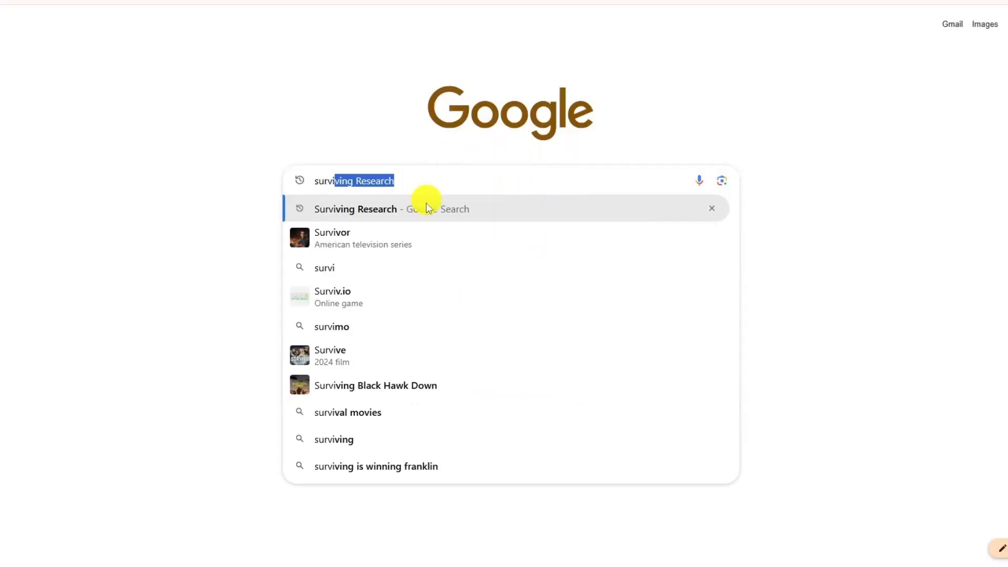
{"action": "left_click", "coordinate": [399, 211]}
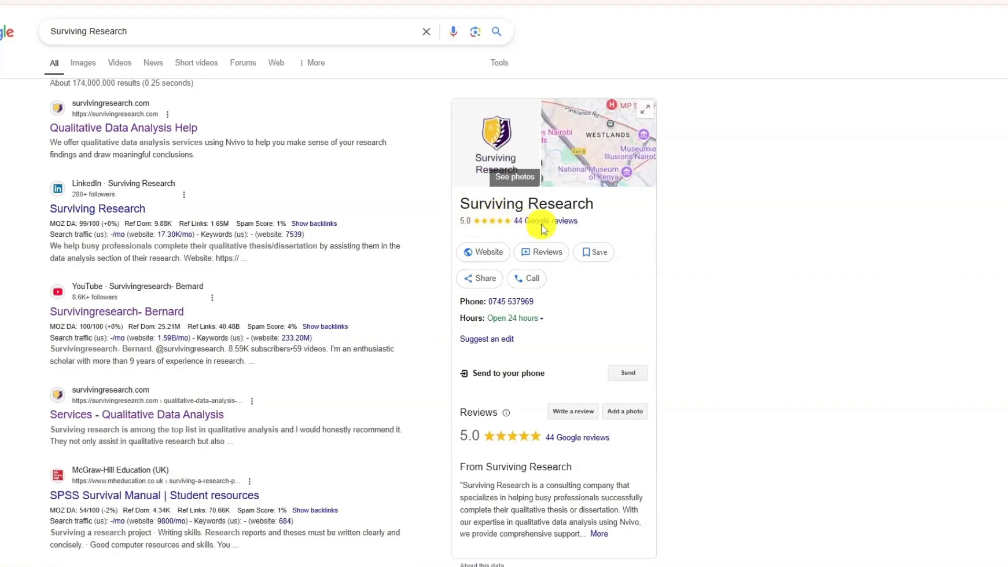
{"action": "left_click", "coordinate": [541, 227]}
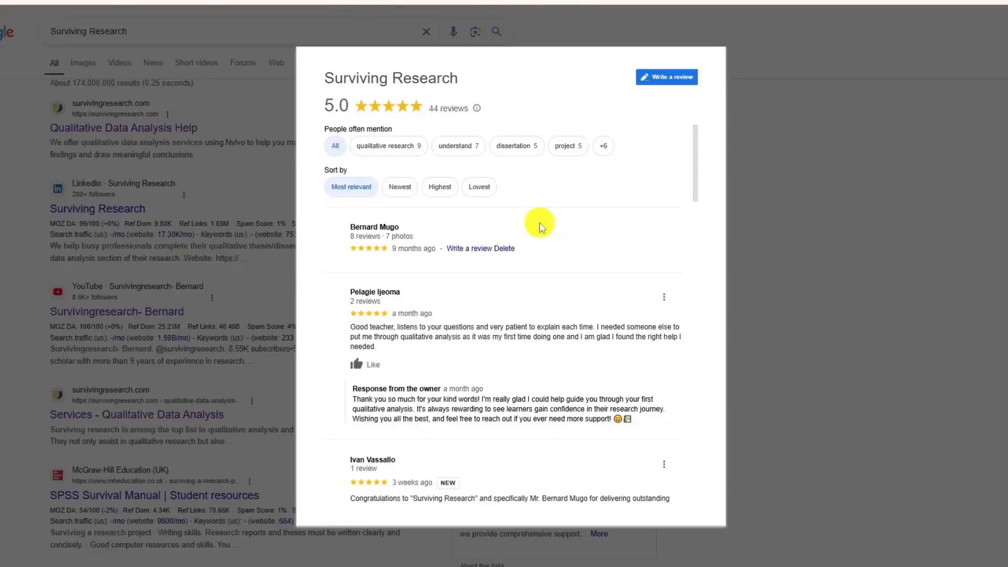
{"action": "scroll", "coordinate": [437, 190], "scroll_direction": "down", "scroll_amount": 3}
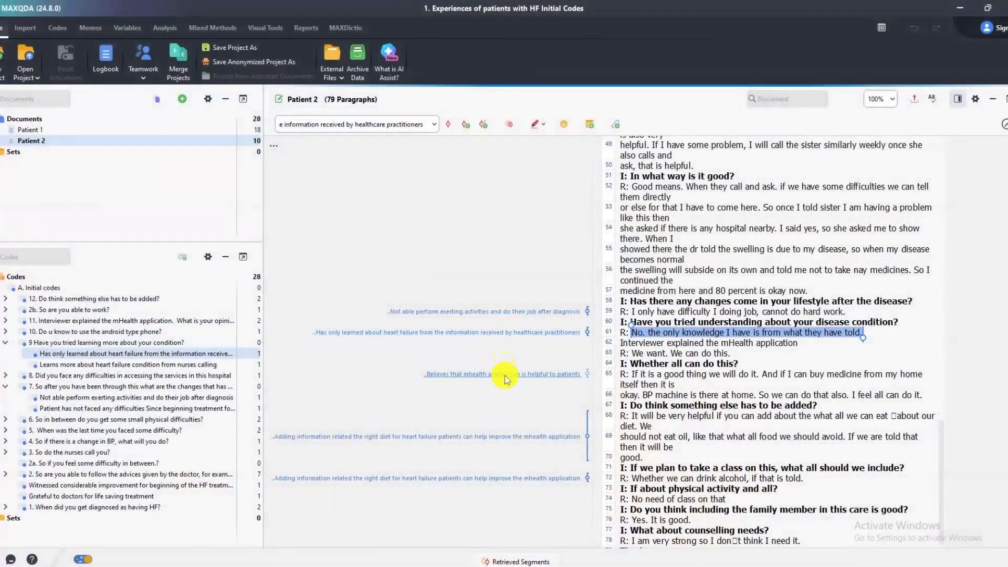
Inspect the Patient 2 segments coded for mHealth helpfulness and for adding information on the right diet.
{"action": "left_click", "coordinate": [505, 379]}
{"action": "left_click", "coordinate": [563, 436]}
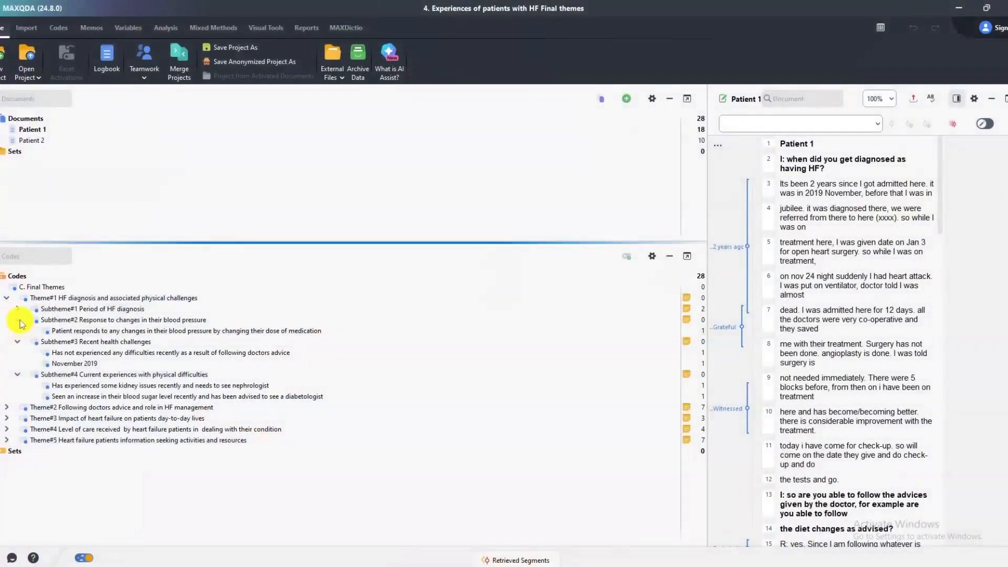
Collapse Subthemes #2, #3 and #4 under Theme#1 HF diagnosis and associated physical challenges in the final themes project.
{"action": "left_click", "coordinate": [19, 331]}
{"action": "left_click", "coordinate": [18, 331]}
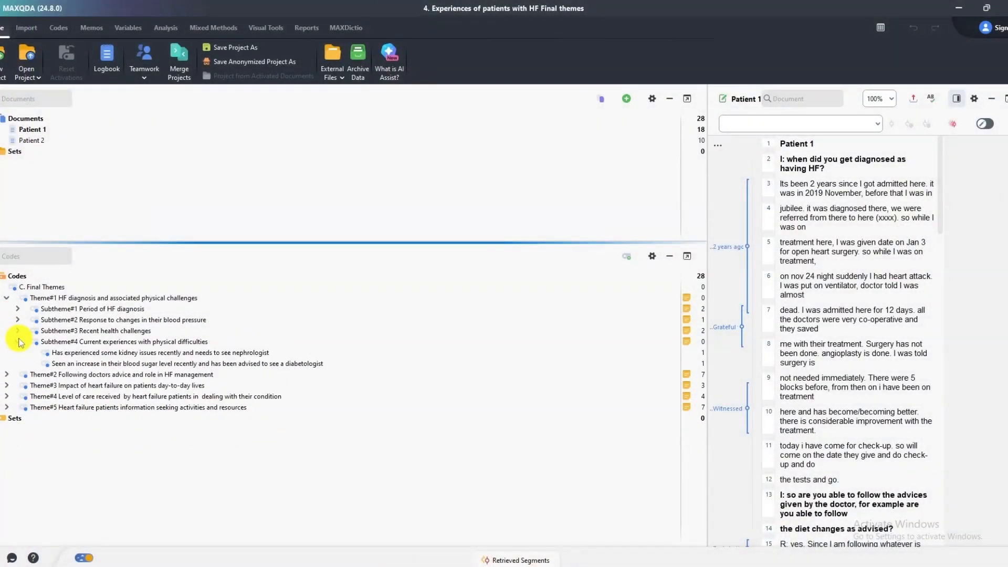
{"action": "left_click", "coordinate": [20, 342]}
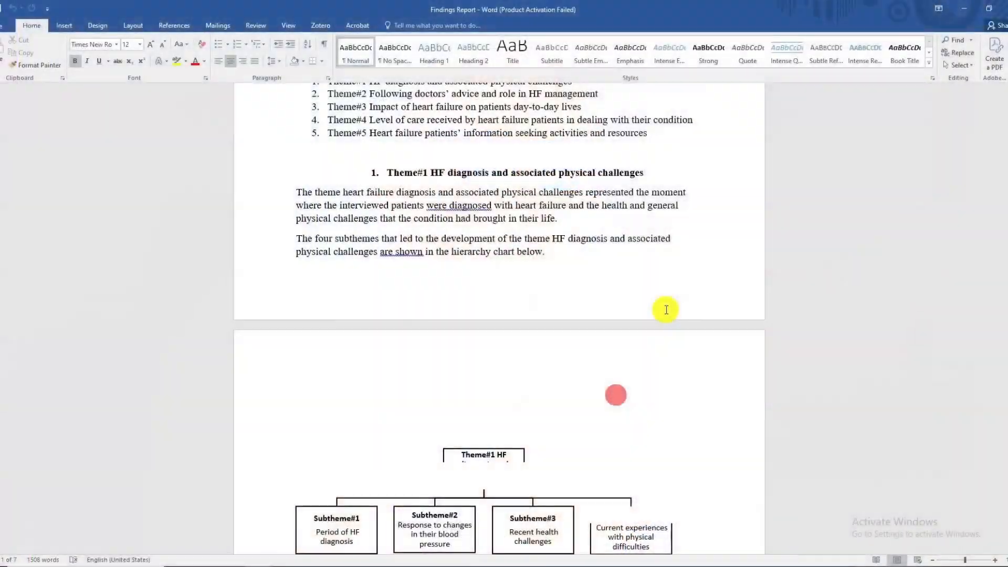
Read through the Findings Report in Word, from the Theme#1 hierarchy chart on to the Theme#2 section.
{"action": "scroll", "coordinate": [663, 315], "scroll_direction": "down", "scroll_amount": 3}
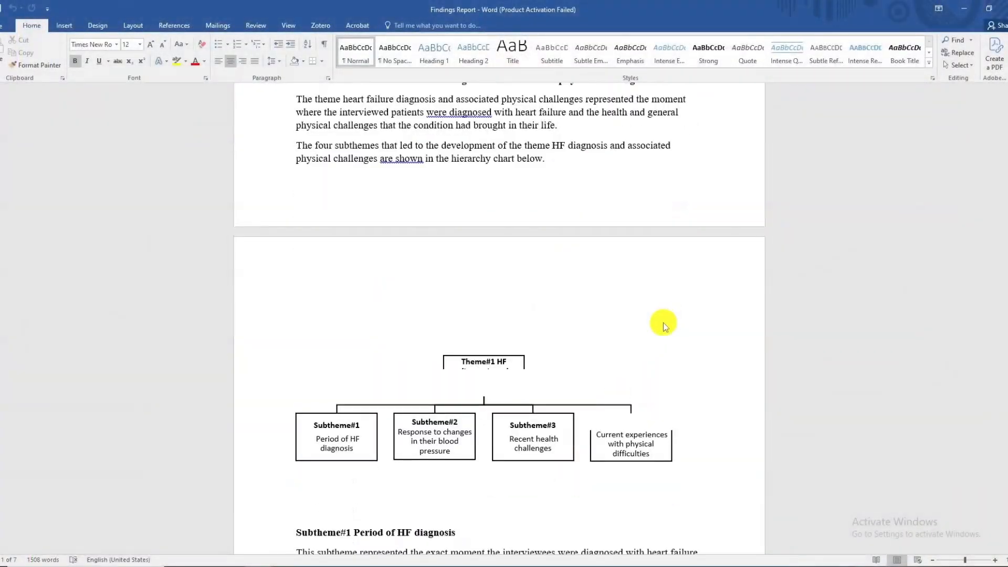
{"action": "scroll", "coordinate": [663, 323], "scroll_direction": "down", "scroll_amount": 8}
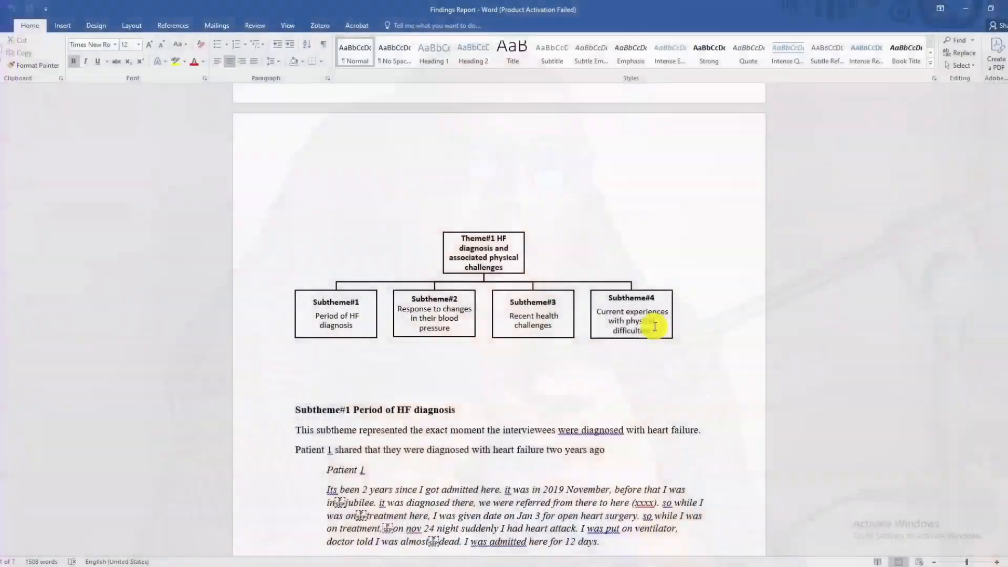
{"action": "scroll", "coordinate": [654, 326], "scroll_direction": "down", "scroll_amount": 12}
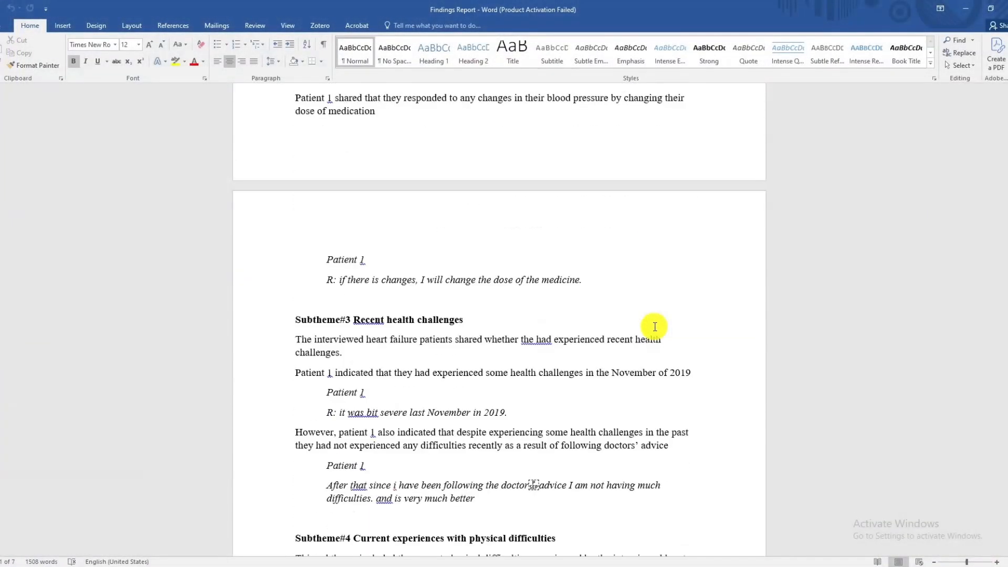
{"action": "scroll", "coordinate": [655, 327], "scroll_direction": "down", "scroll_amount": 12}
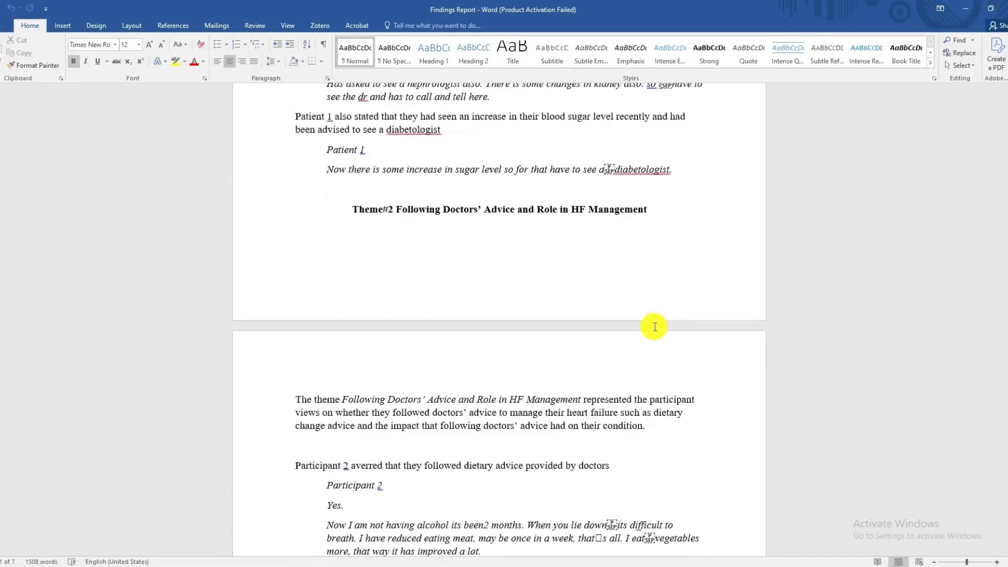
{"action": "scroll", "coordinate": [654, 326], "scroll_direction": "down", "scroll_amount": 8}
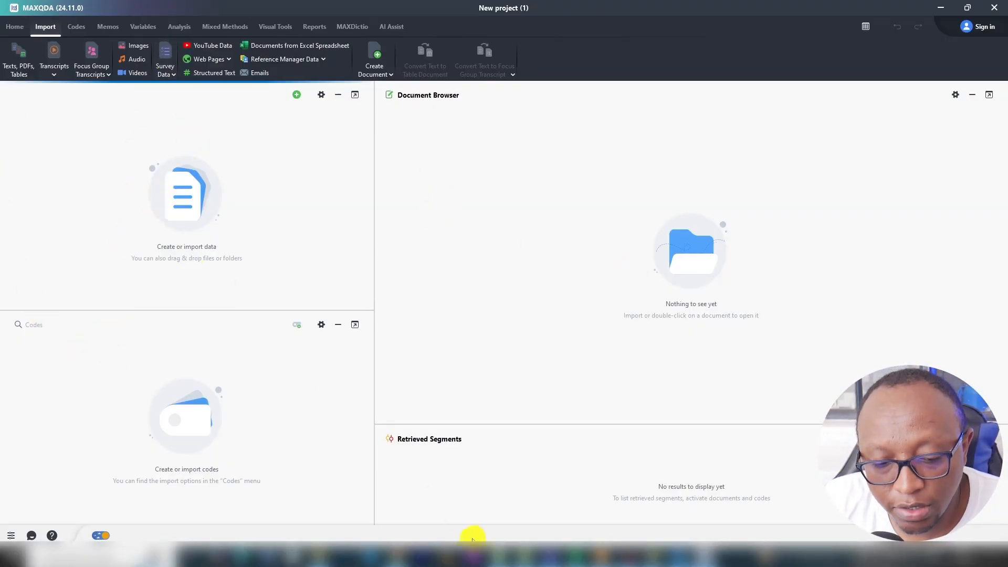
Import the Transcripts Combined document from File Explorer into the new MAXQDA project's documents.
{"action": "left_click", "coordinate": [324, 557]}
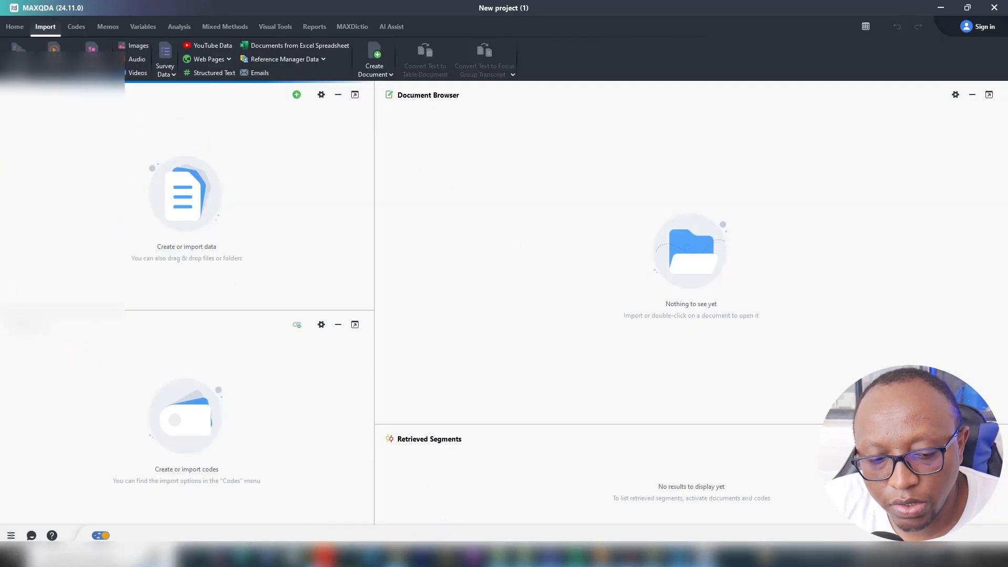
{"action": "left_click_drag", "start_coordinate": [162, 87], "coordinate": [259, 215]}
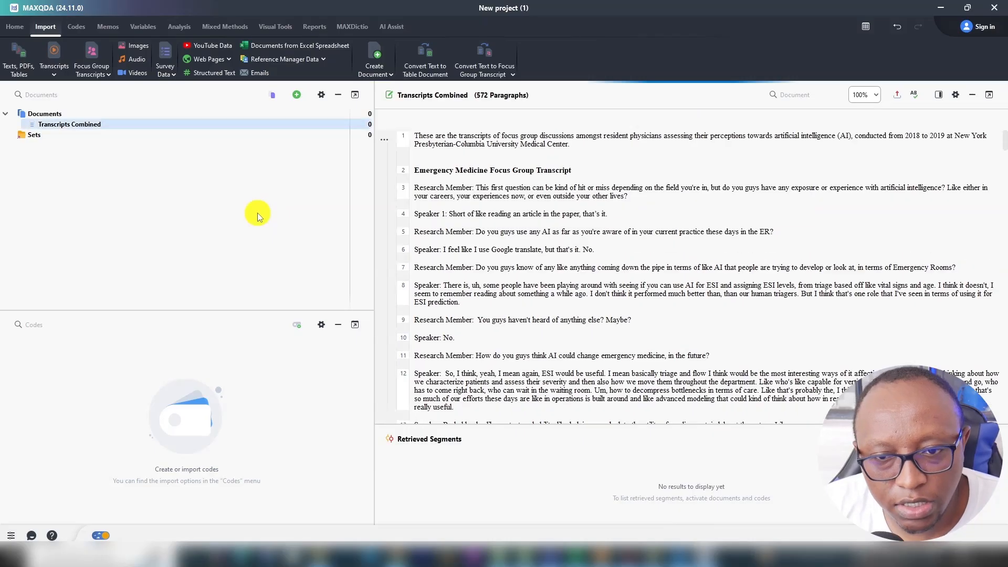
{"action": "left_click", "coordinate": [297, 95]}
{"action": "left_click", "coordinate": [358, 55]}
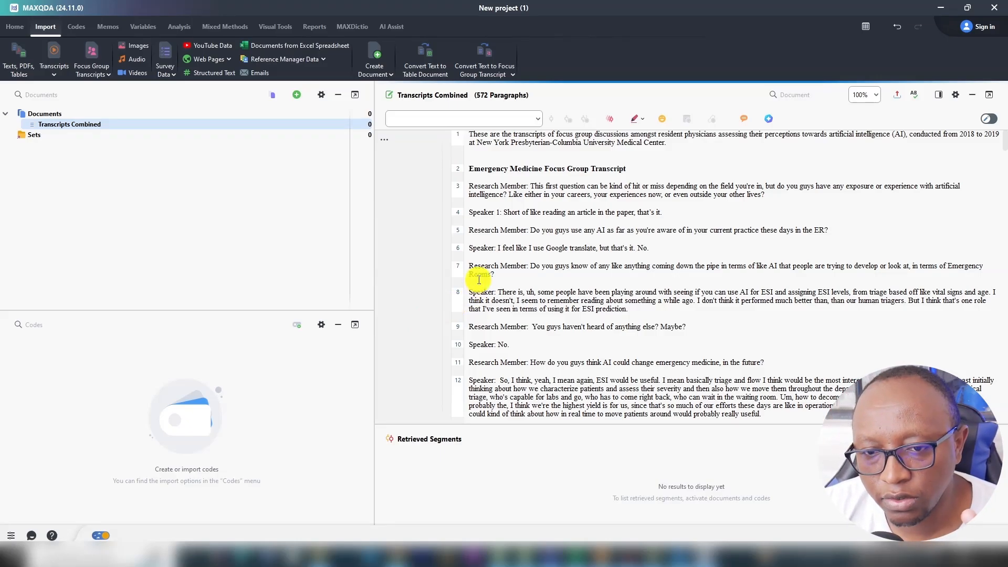
View the image of Braun and Clarke's six-step thematic analysis framework, and minimise it to return to MAXQDA.
{"action": "mouse_move", "coordinate": [678, 558]}
{"action": "left_click", "coordinate": [680, 525]}
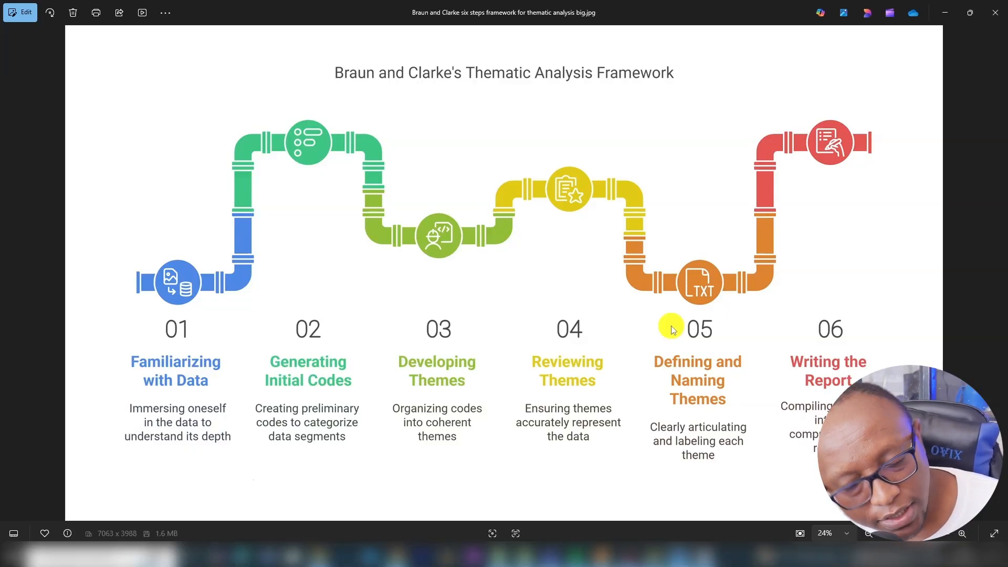
{"action": "left_click", "coordinate": [944, 13]}
Read the opening of the emergency medicine focus group transcript, selecting Speaker 1's first answer and the first Research Member question.
{"action": "scroll", "coordinate": [615, 243], "scroll_direction": "up", "scroll_amount": 1}
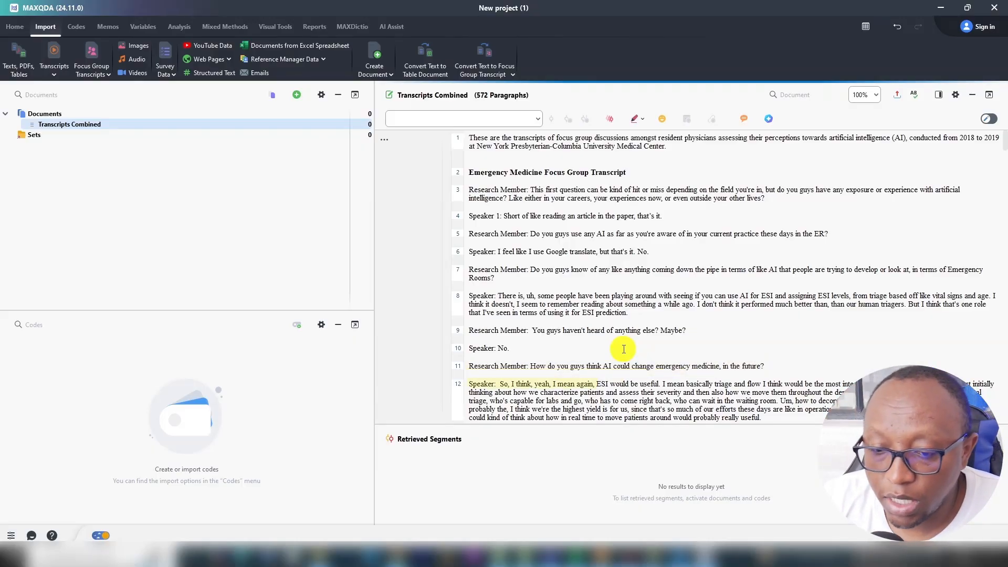
{"action": "scroll", "coordinate": [623, 348], "scroll_direction": "down", "scroll_amount": 1}
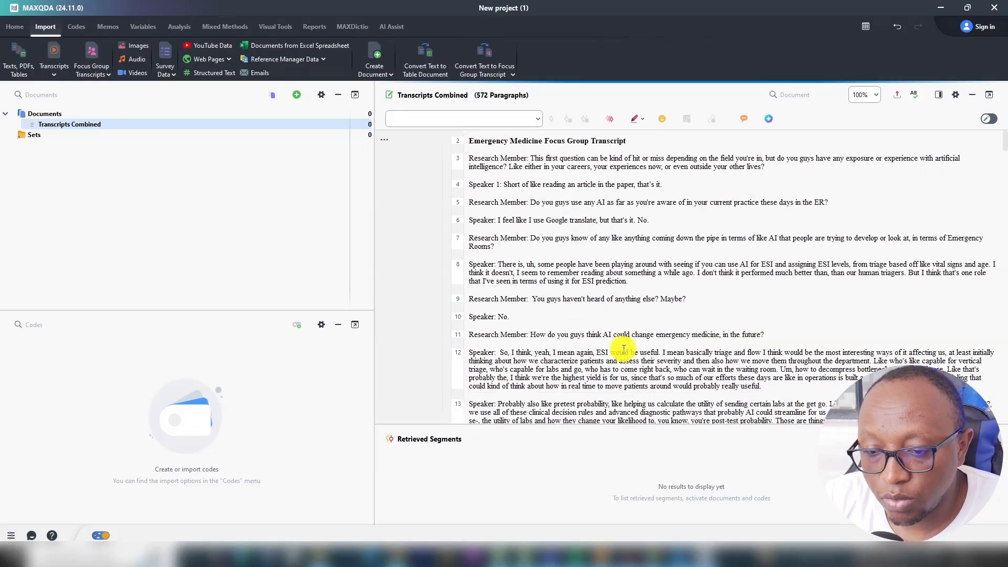
{"action": "scroll", "coordinate": [624, 348], "scroll_direction": "down", "scroll_amount": 1}
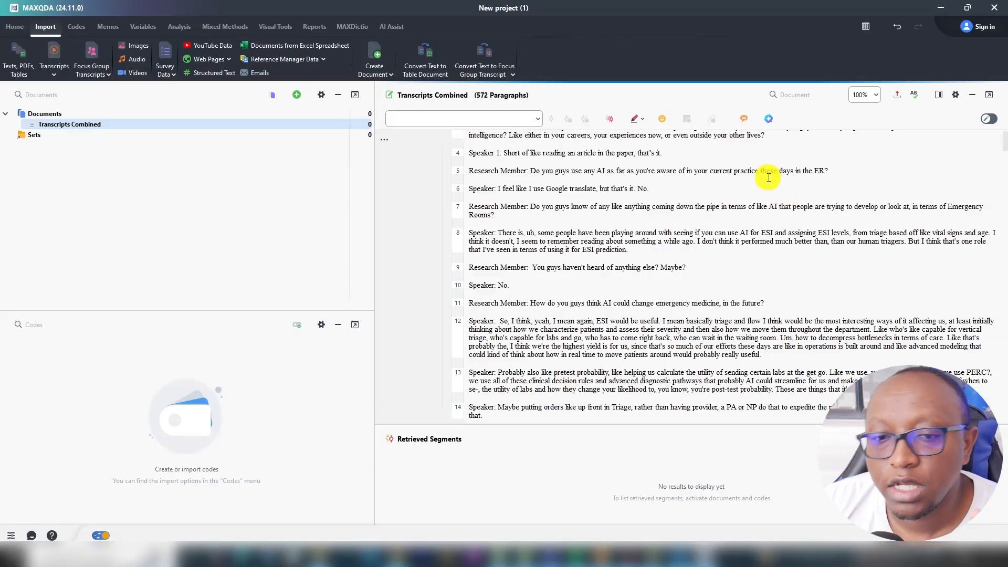
{"action": "scroll", "coordinate": [756, 190], "scroll_direction": "up", "scroll_amount": 2}
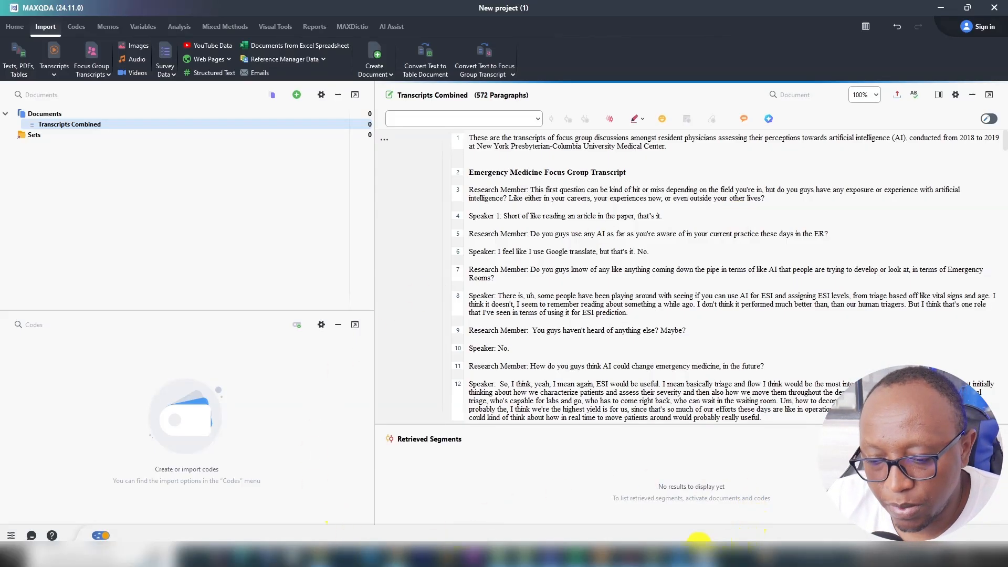
{"action": "left_click", "coordinate": [678, 555]}
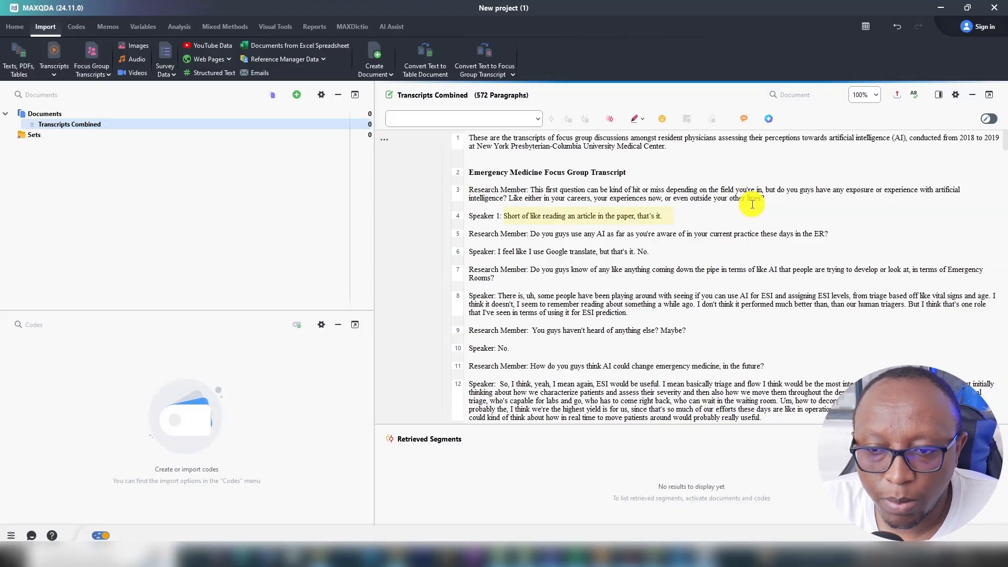
{"action": "left_click_drag", "start_coordinate": [662, 216], "coordinate": [504, 217]}
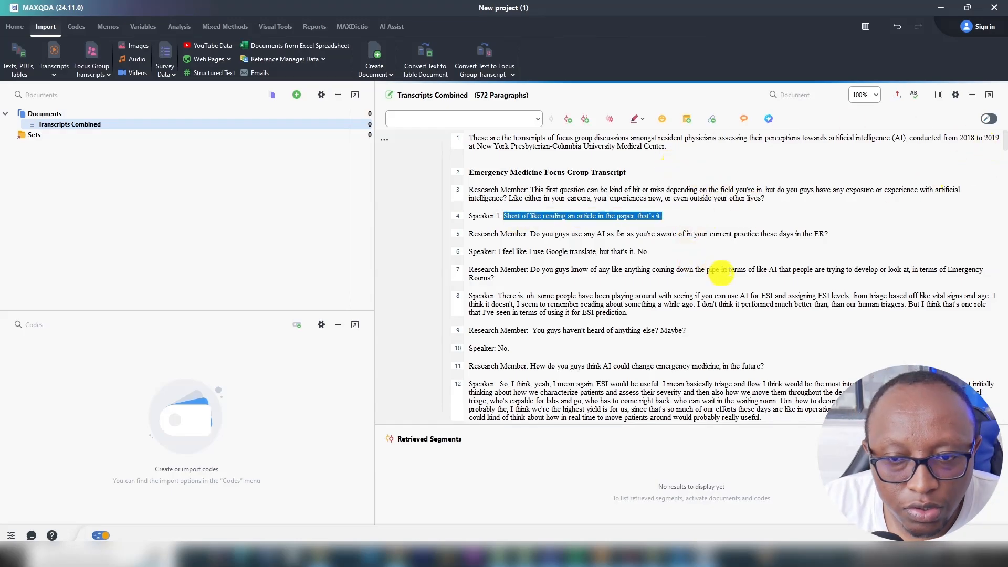
{"action": "left_click_drag", "start_coordinate": [766, 199], "coordinate": [473, 192]}
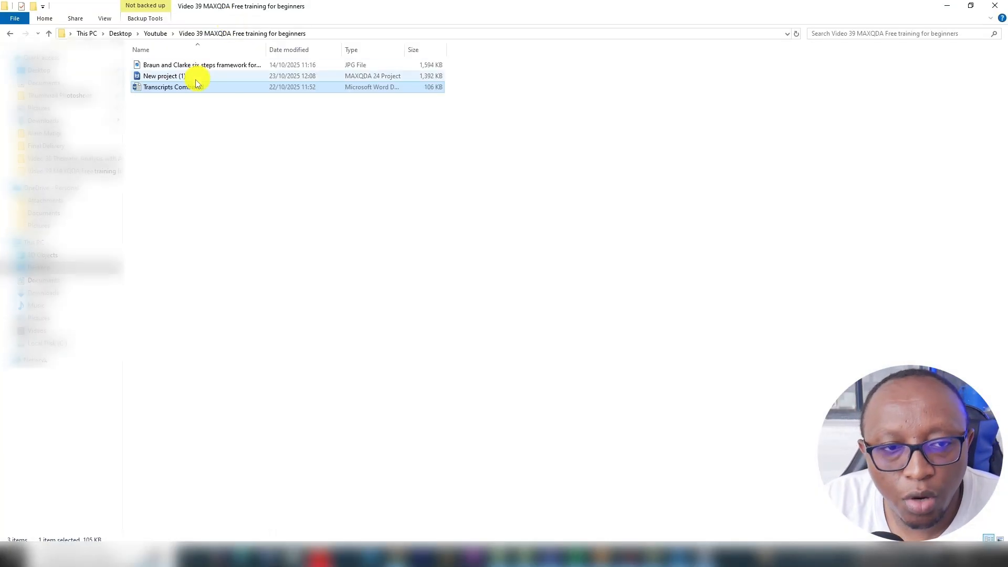
Open the Transcripts Combined file in Word and zoom the page to 120%.
{"action": "double_click", "coordinate": [195, 87]}
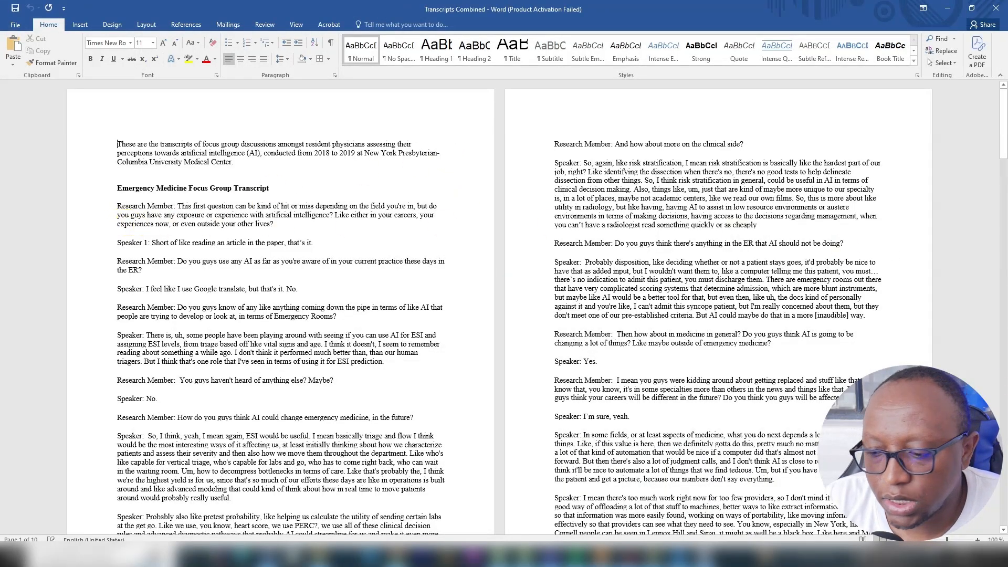
{"action": "left_click", "coordinate": [976, 539]}
{"action": "left_click", "coordinate": [977, 540]}
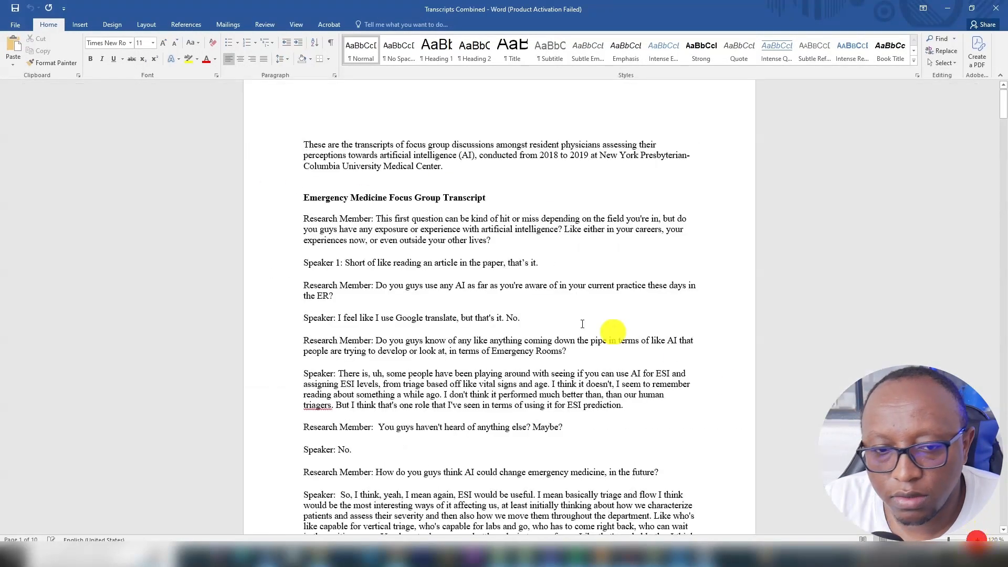
Colour the text of the first Research Member question red, leaving out its speaker label.
{"action": "mouse_move", "coordinate": [506, 250]}
{"action": "left_mouse_down"}
{"action": "mouse_move", "coordinate": [376, 219]}
{"action": "mouse_move", "coordinate": [502, 240]}
{"action": "left_mouse_up"}
{"action": "left_click", "coordinate": [377, 219]}
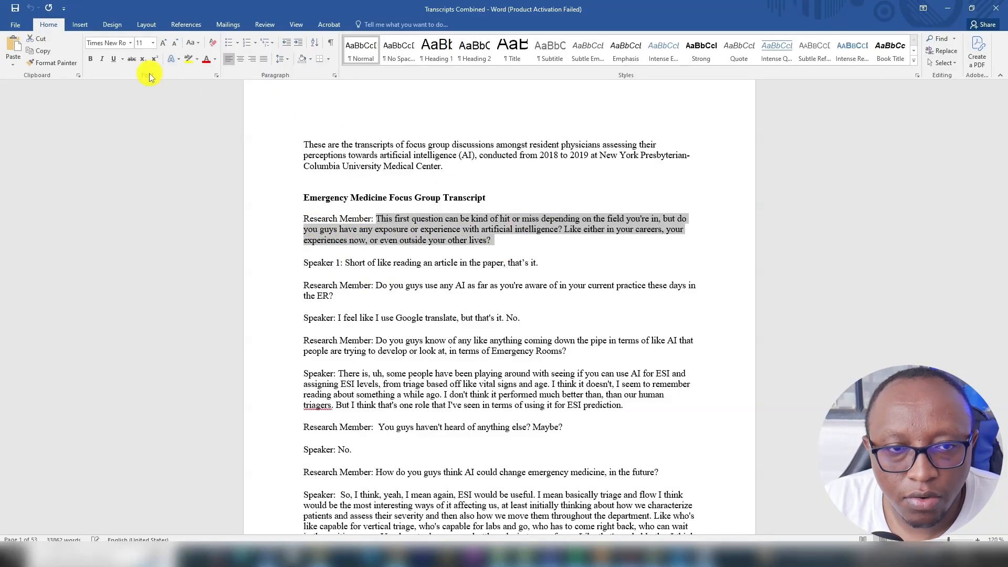
{"action": "left_click", "coordinate": [205, 59]}
{"action": "left_click", "coordinate": [380, 284]}
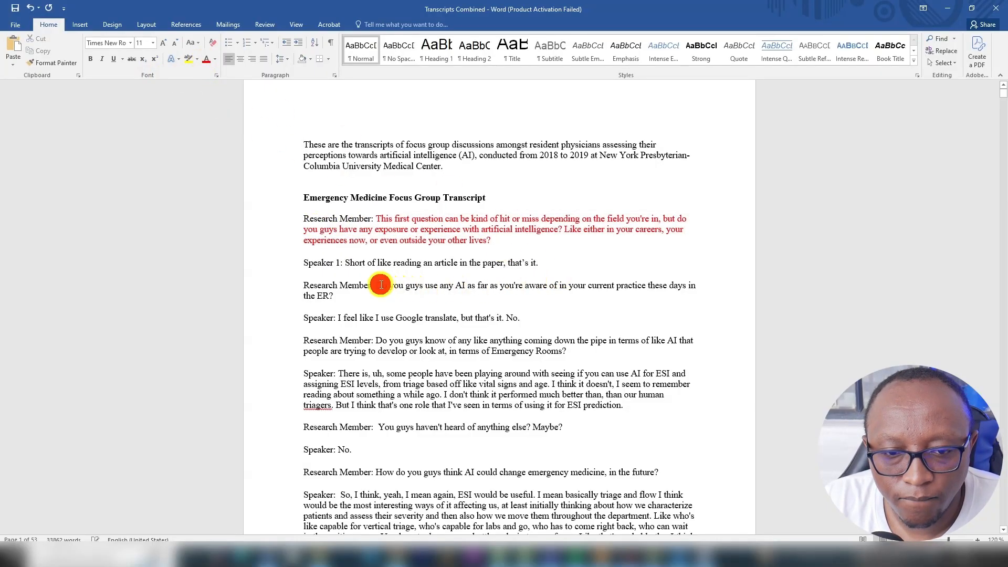
Colour the second Research Member question, about using AI in current ER practice, green together with its speaker label.
{"action": "left_click_drag", "start_coordinate": [292, 286], "coordinate": [393, 300]}
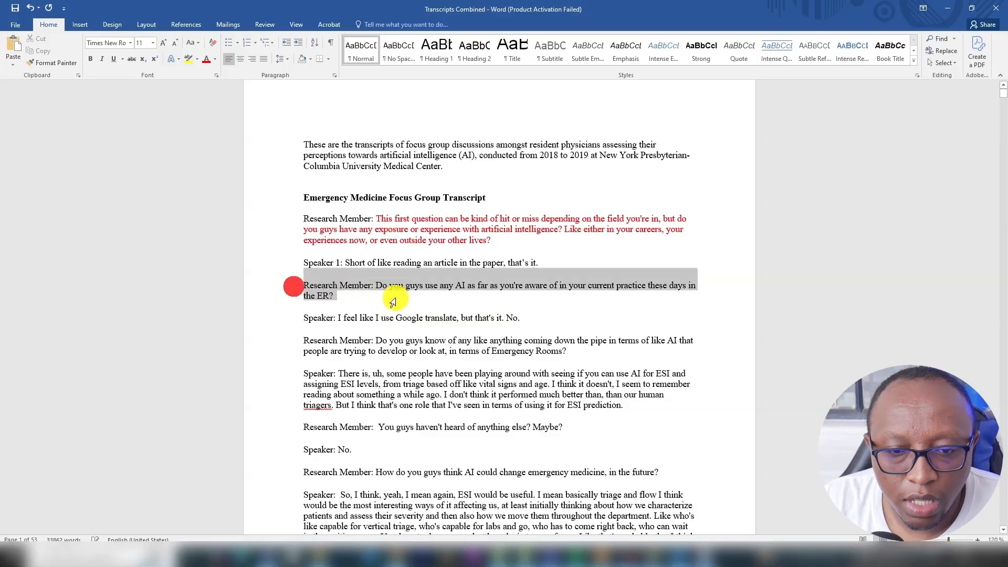
{"action": "left_click", "coordinate": [215, 60]}
{"action": "left_click", "coordinate": [247, 153]}
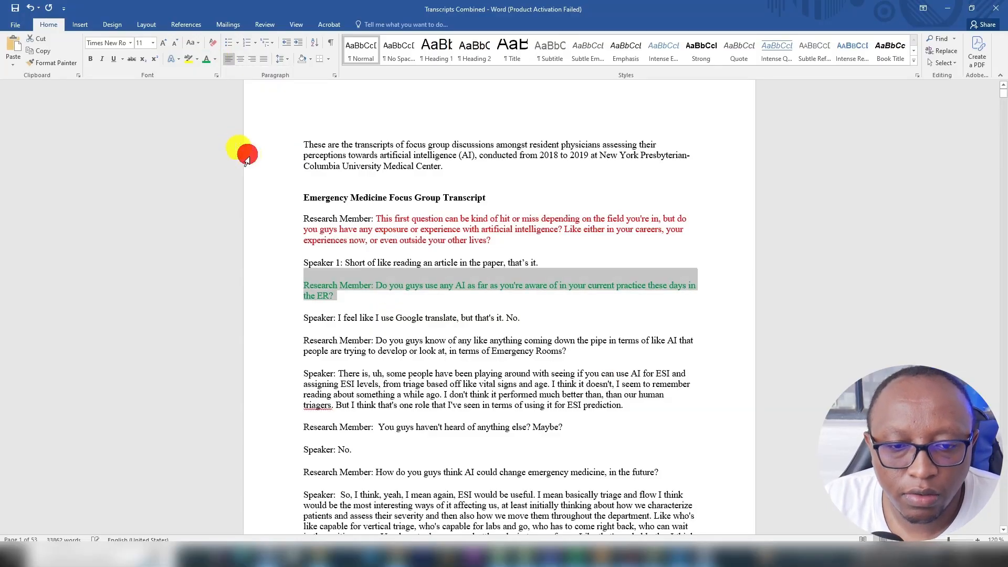
Colour the third Research Member question and the start of the reply below it light blue.
{"action": "scroll", "coordinate": [563, 299], "scroll_direction": "down", "scroll_amount": 1}
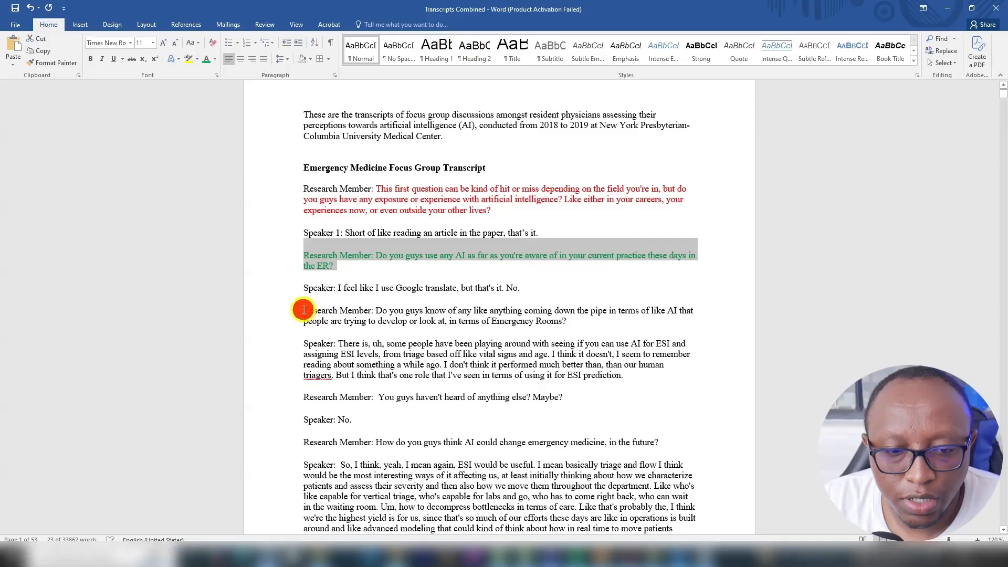
{"action": "left_click_drag", "start_coordinate": [303, 310], "coordinate": [577, 342]}
{"action": "left_click", "coordinate": [215, 60]}
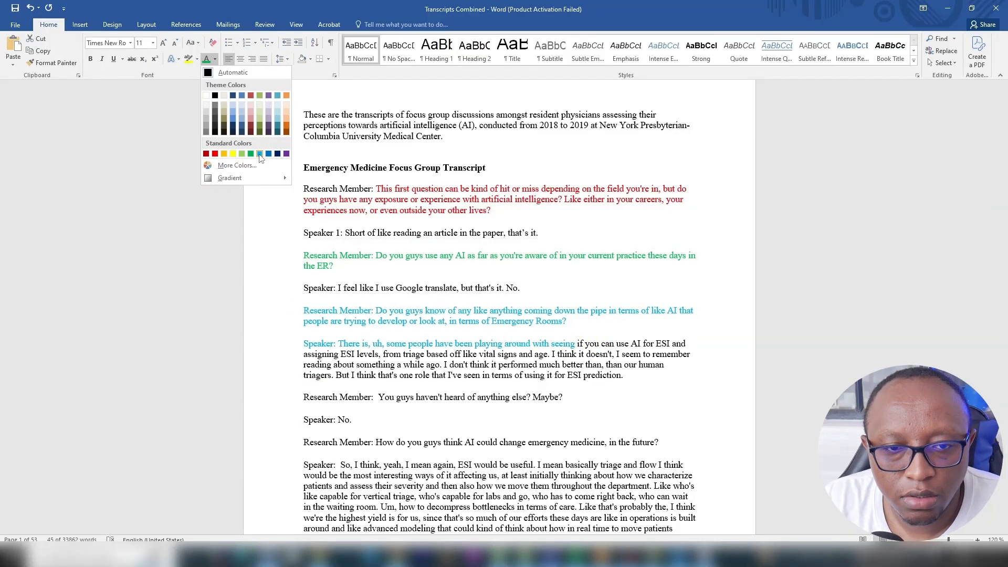
{"action": "left_click", "coordinate": [258, 153]}
Undo all the font colour changes made to the transcript's questions.
{"action": "key", "text": "ctrl+z"}
{"action": "key", "text": "ctrl+z"}
{"action": "key", "text": "ctrl+z"}
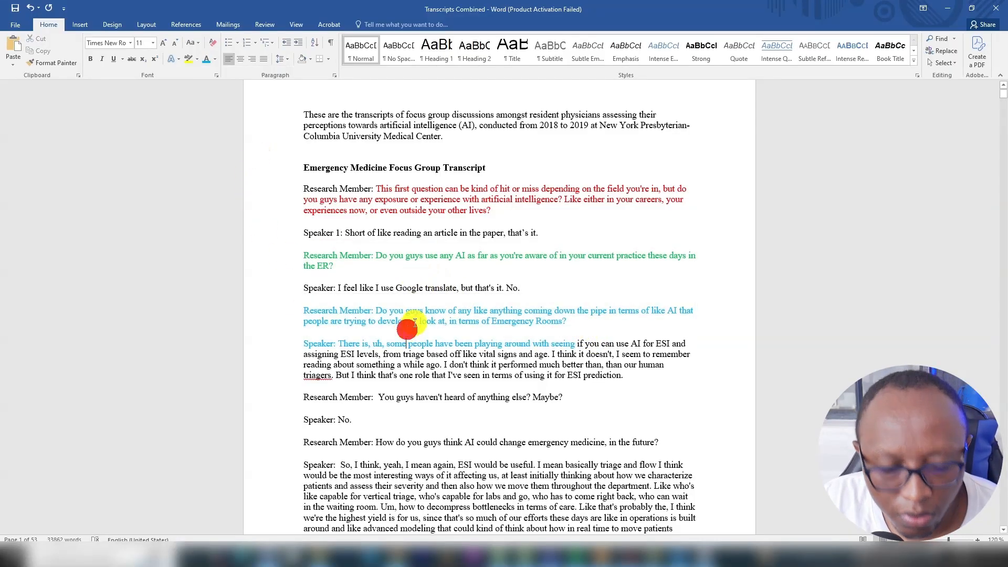
{"action": "key", "text": "ctrl+y"}
{"action": "key", "text": "ctrl+y"}
{"action": "key", "text": "ctrl+y"}
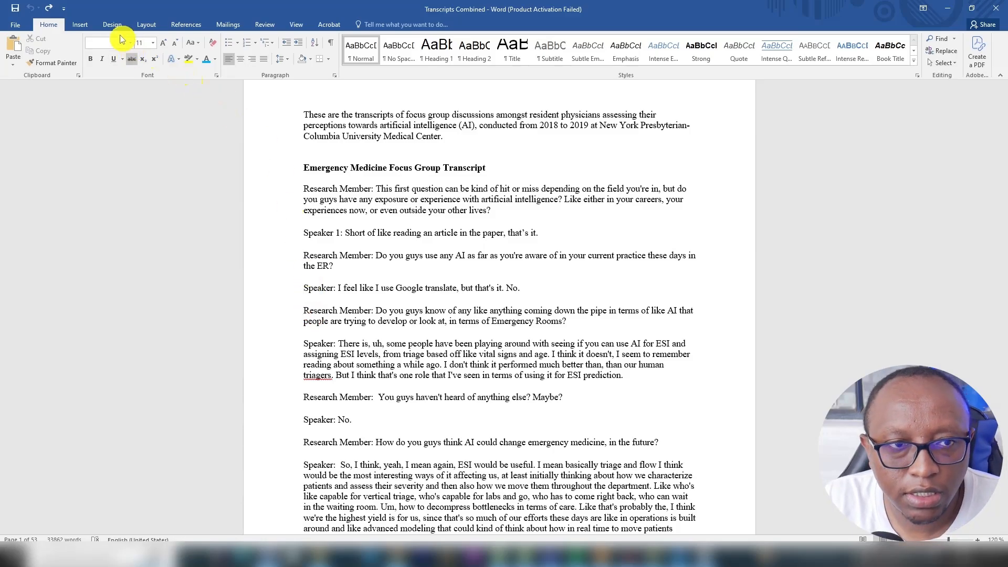
Restore the undone question colours and reset the blue start of the reply below the third question to the automatic font colour.
{"action": "left_click_drag", "start_coordinate": [279, 345], "coordinate": [279, 346]}
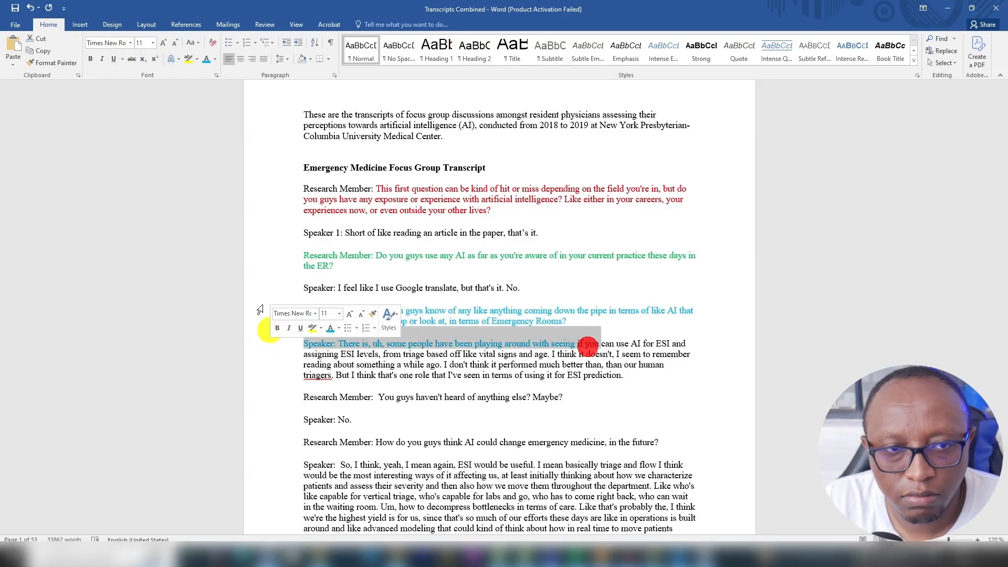
{"action": "left_click", "coordinate": [215, 59]}
{"action": "left_click", "coordinate": [211, 73]}
{"action": "left_click", "coordinate": [376, 321]}
Colour the fourth Research Member question, "You guys haven't heard of anything else? Maybe?", purple together with its speaker label.
{"action": "scroll", "coordinate": [354, 336], "scroll_direction": "down", "scroll_amount": 2}
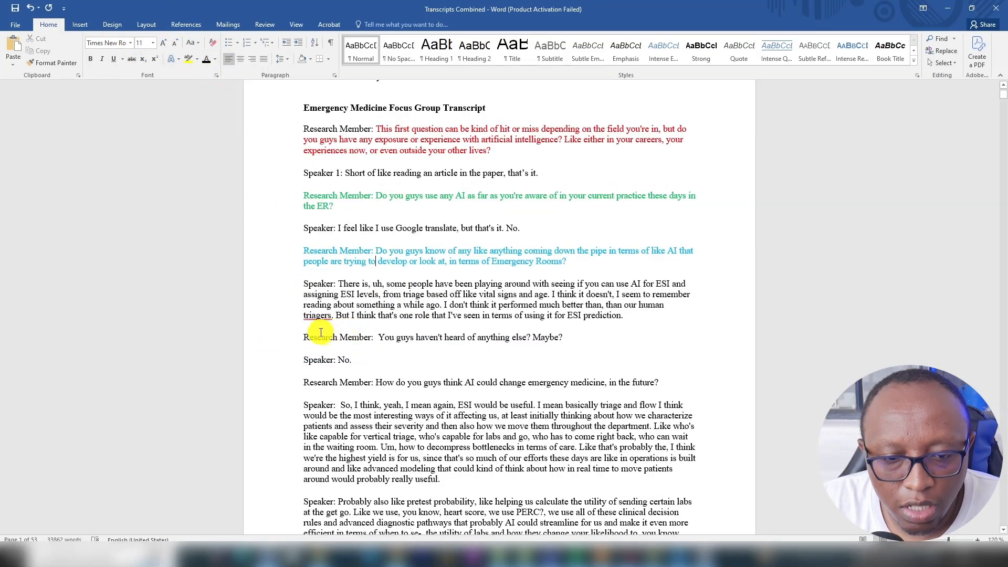
{"action": "left_click_drag", "start_coordinate": [300, 331], "coordinate": [566, 337]}
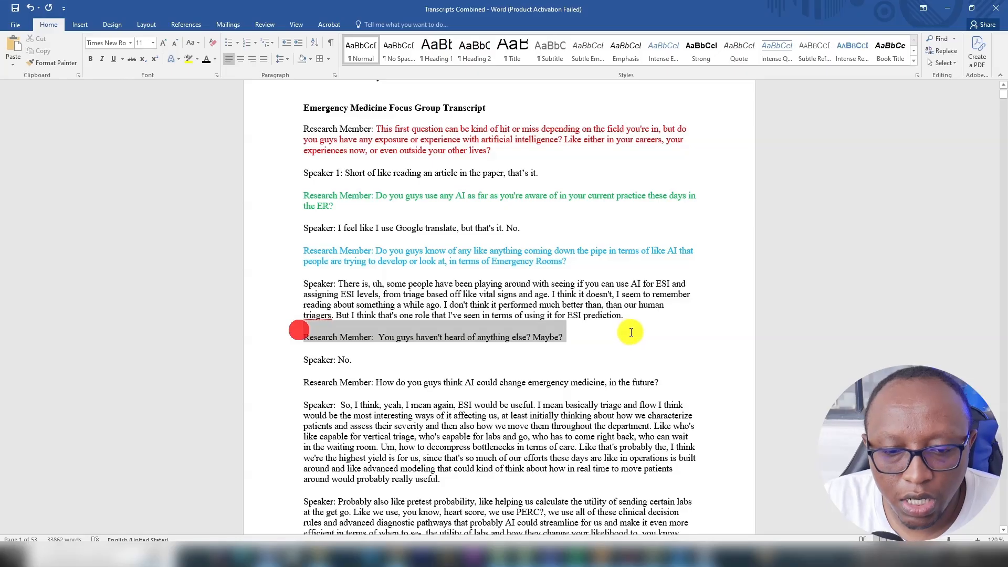
{"action": "left_click", "coordinate": [215, 59]}
{"action": "left_click", "coordinate": [287, 151]}
Colour the fifth Research Member question, about how AI could change emergency medicine, yellow together with its speaker label.
{"action": "scroll", "coordinate": [553, 265], "scroll_direction": "down", "scroll_amount": 3}
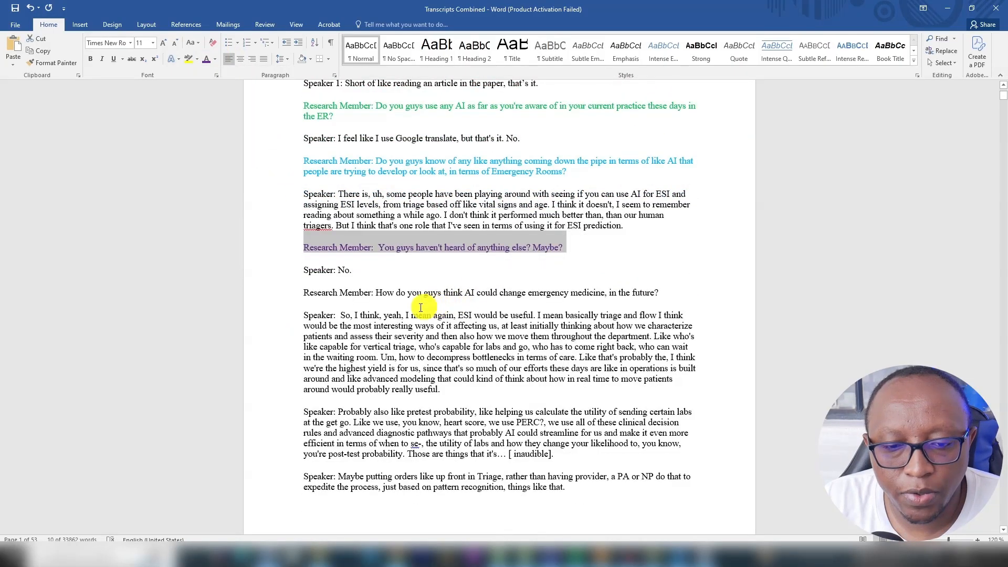
{"action": "left_click", "coordinate": [283, 293]}
{"action": "left_click", "coordinate": [214, 59]}
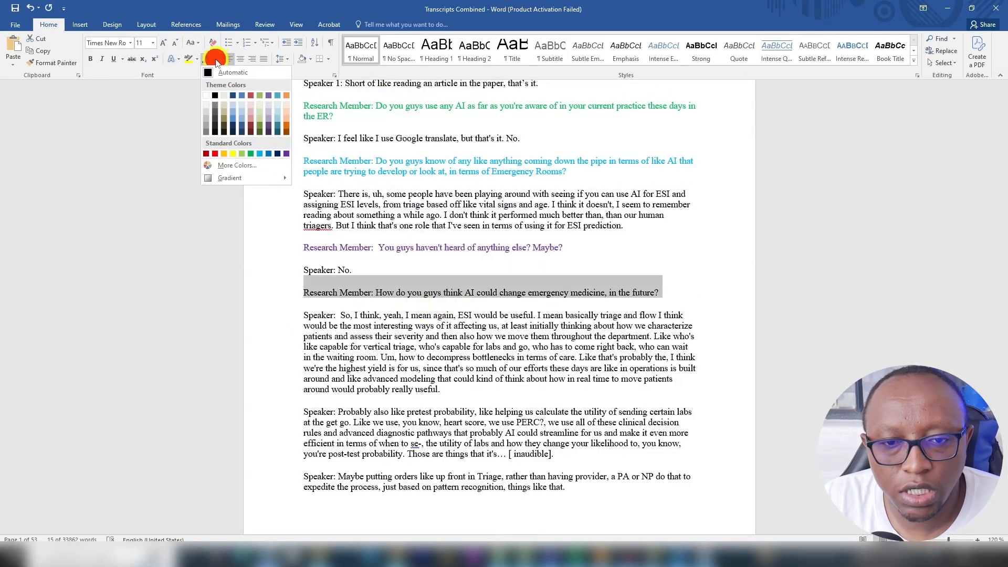
{"action": "left_click", "coordinate": [233, 154]}
{"action": "left_click", "coordinate": [517, 286]}
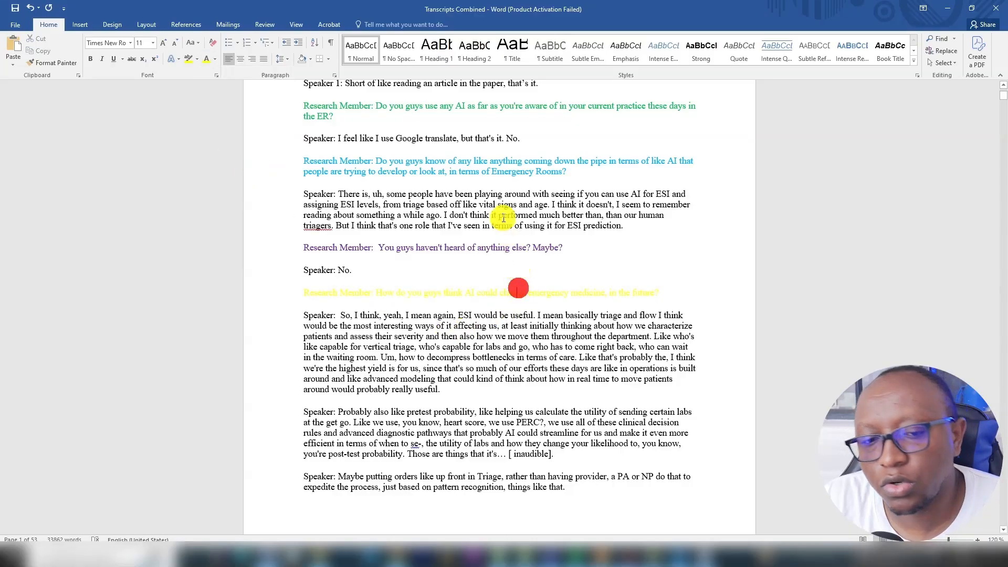
Change the font colour of the fifth Research Member question and its speaker label to the standard orange.
{"action": "scroll", "coordinate": [485, 184], "scroll_direction": "up", "scroll_amount": 4}
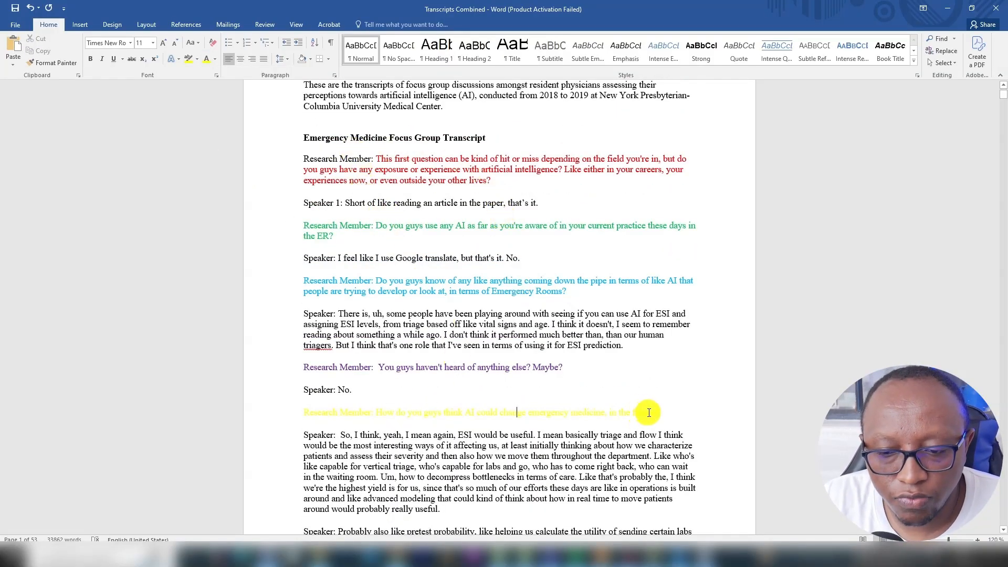
{"action": "left_click_drag", "start_coordinate": [647, 412], "coordinate": [281, 393]}
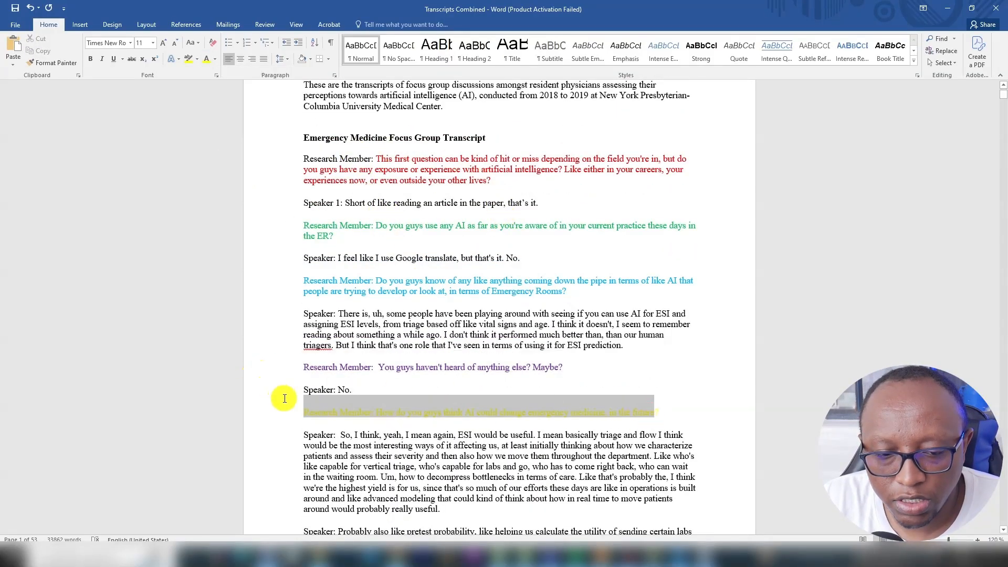
{"action": "left_click", "coordinate": [214, 60]}
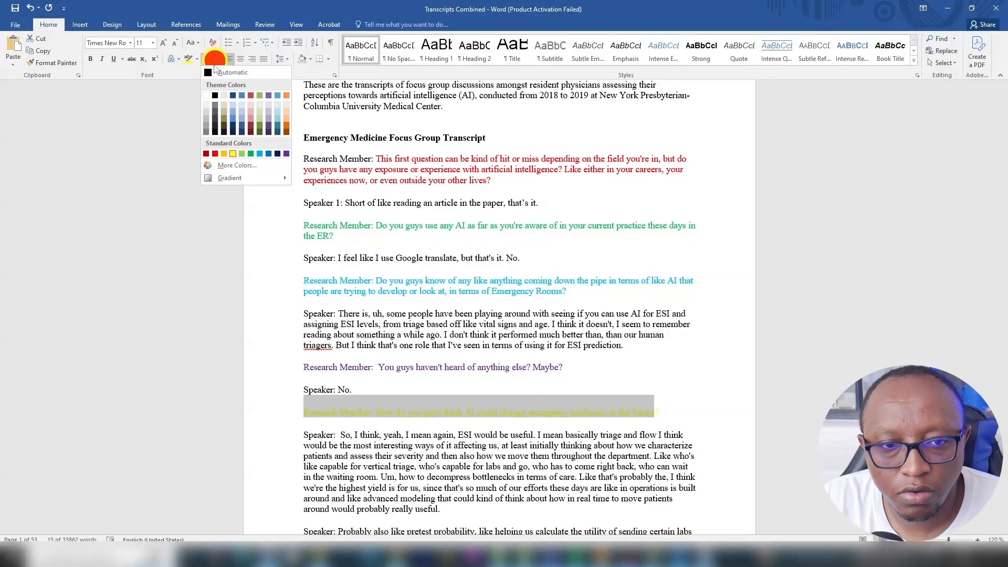
{"action": "left_click", "coordinate": [224, 155]}
{"action": "scroll", "coordinate": [682, 347], "scroll_direction": "up", "scroll_amount": 2}
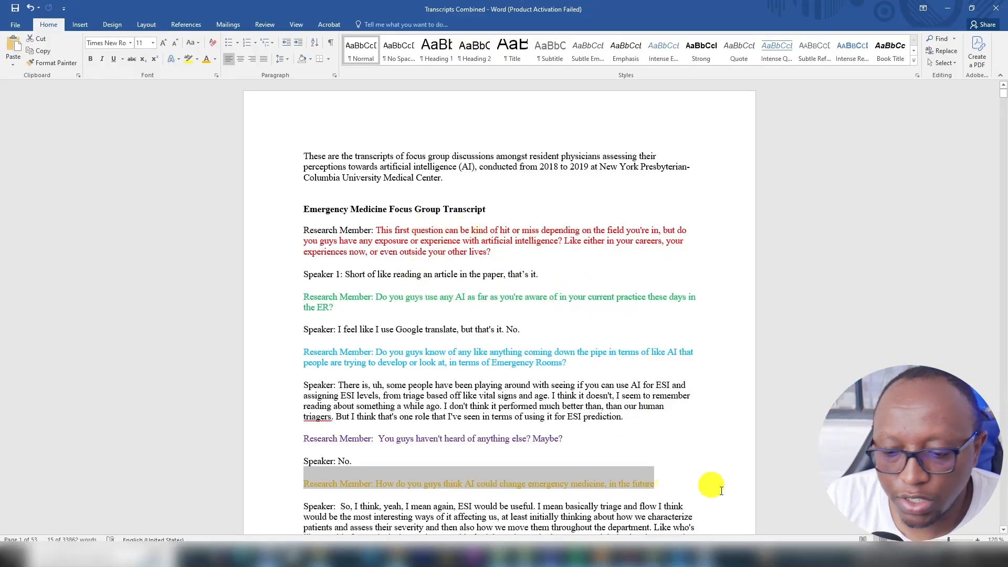
Switch to MAXQDA and code Speaker 1's reply in paragraph 4 with a new code named "Only readabout AI".
{"action": "left_click", "coordinate": [706, 553]}
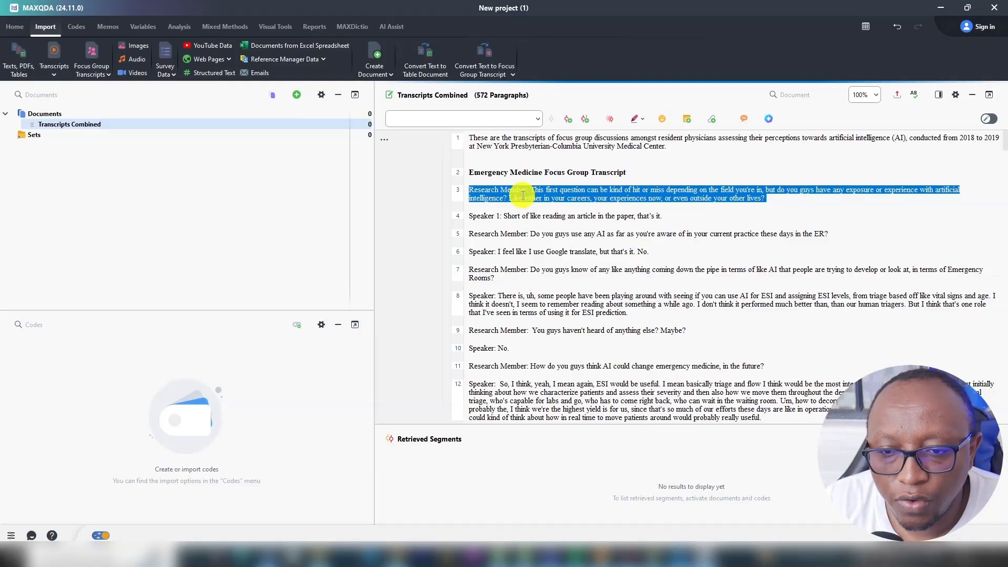
{"action": "left_click_drag", "start_coordinate": [672, 217], "coordinate": [505, 214]}
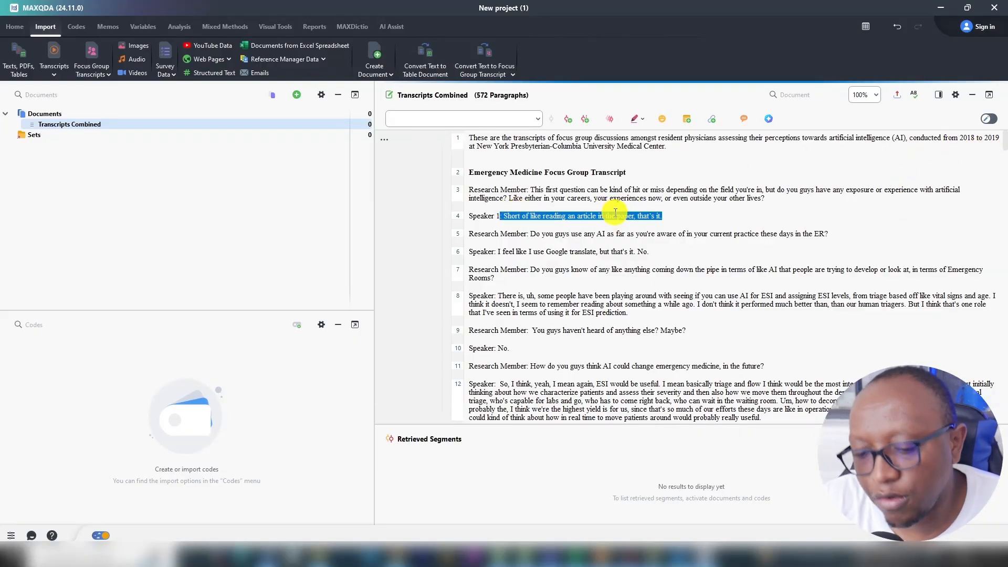
{"action": "right_click", "coordinate": [585, 219]}
{"action": "left_click", "coordinate": [567, 222]}
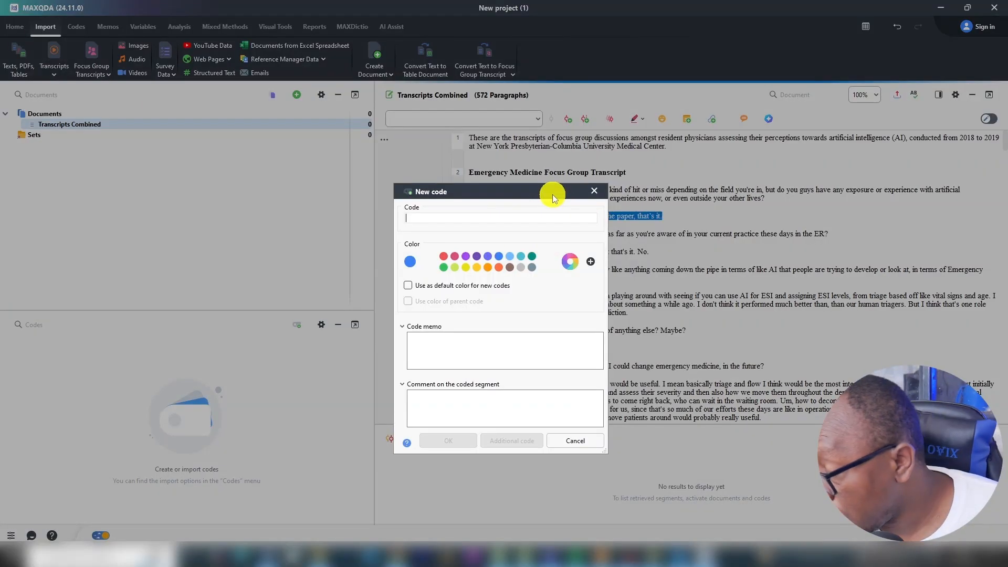
{"action": "type", "text": "Onlyread "}
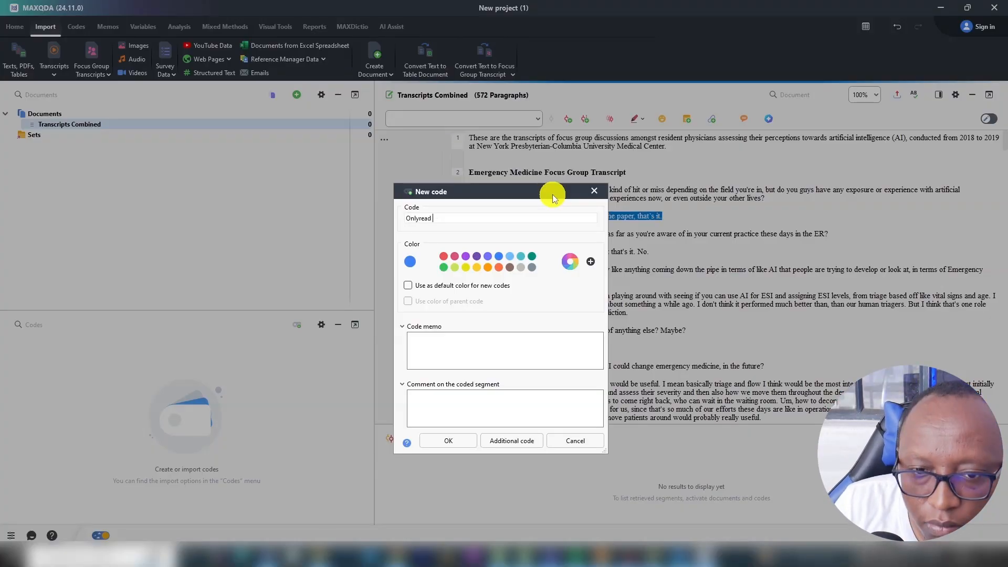
{"action": "type", "text": "about AI"}
{"action": "key", "text": "Return"}
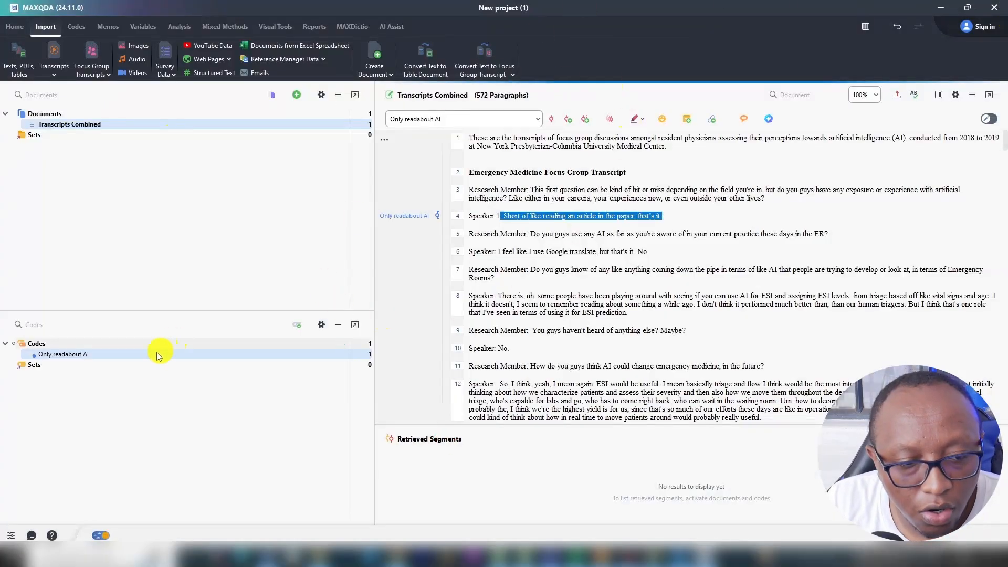
Correct the new code's name to "Only read about AI" in its properties and save.
{"action": "right_click", "coordinate": [159, 354]}
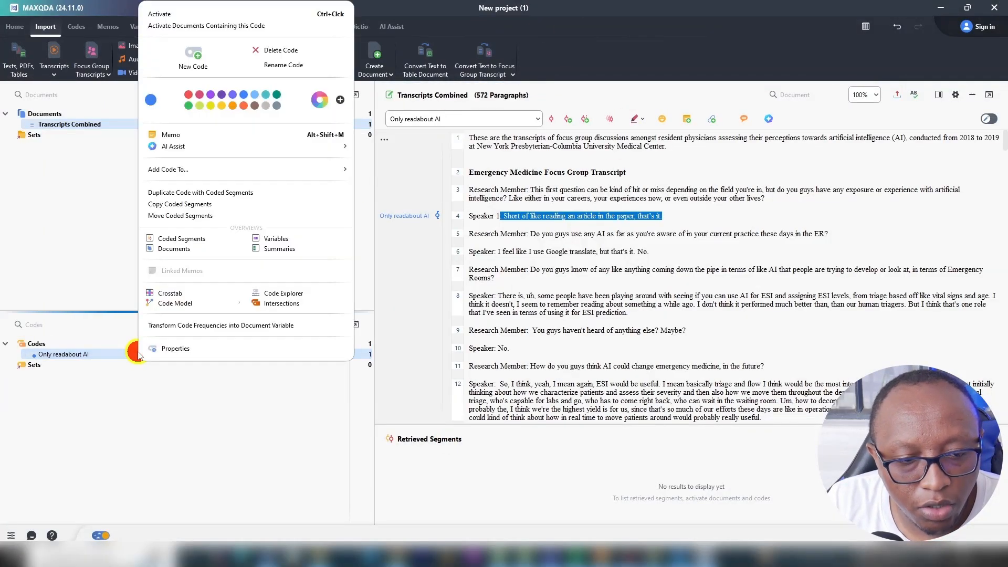
{"action": "left_click", "coordinate": [173, 349]}
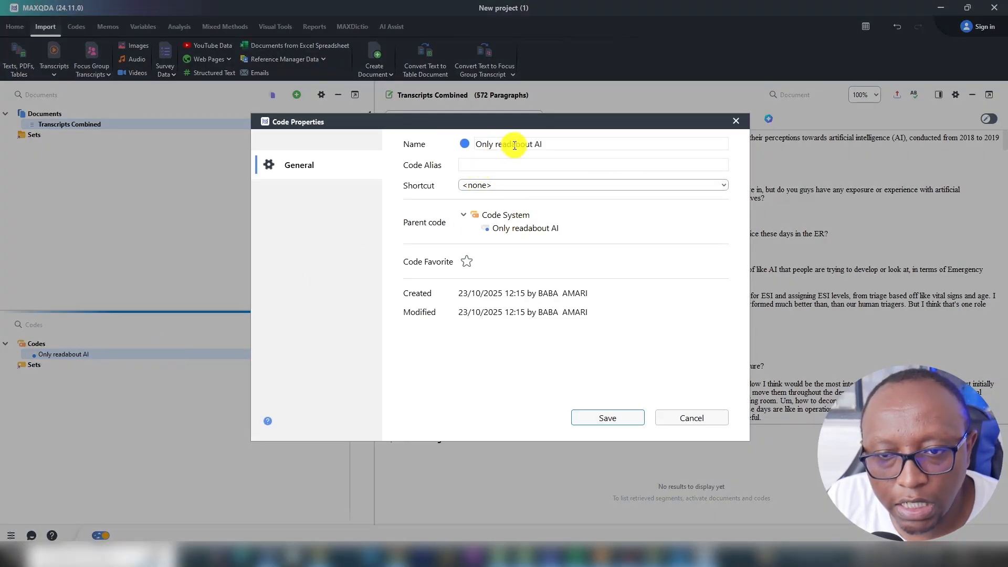
{"action": "left_click", "coordinate": [514, 144]}
{"action": "left_click", "coordinate": [629, 419]}
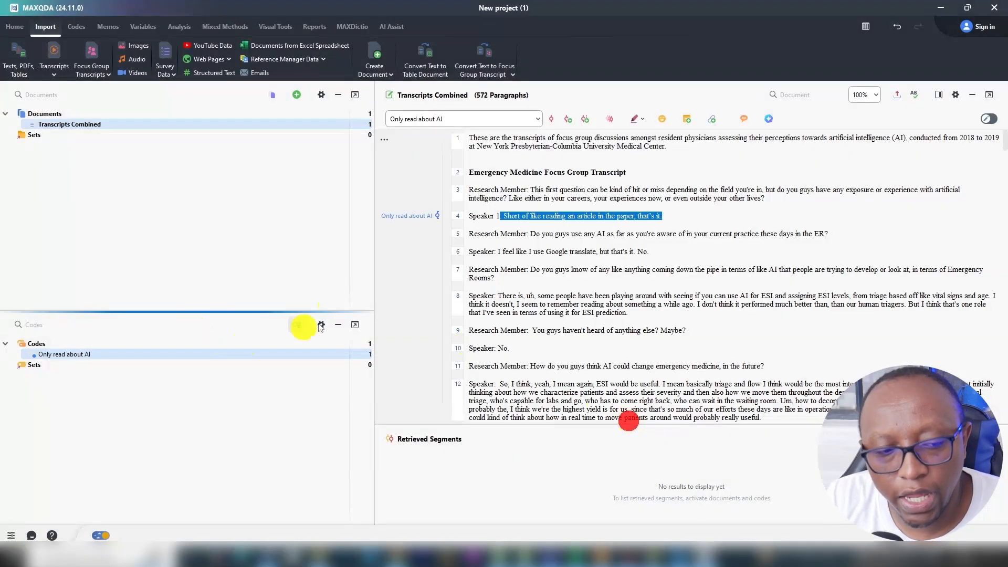
Set the colour of the "Only read about AI" code to red.
{"action": "right_click", "coordinate": [256, 355]}
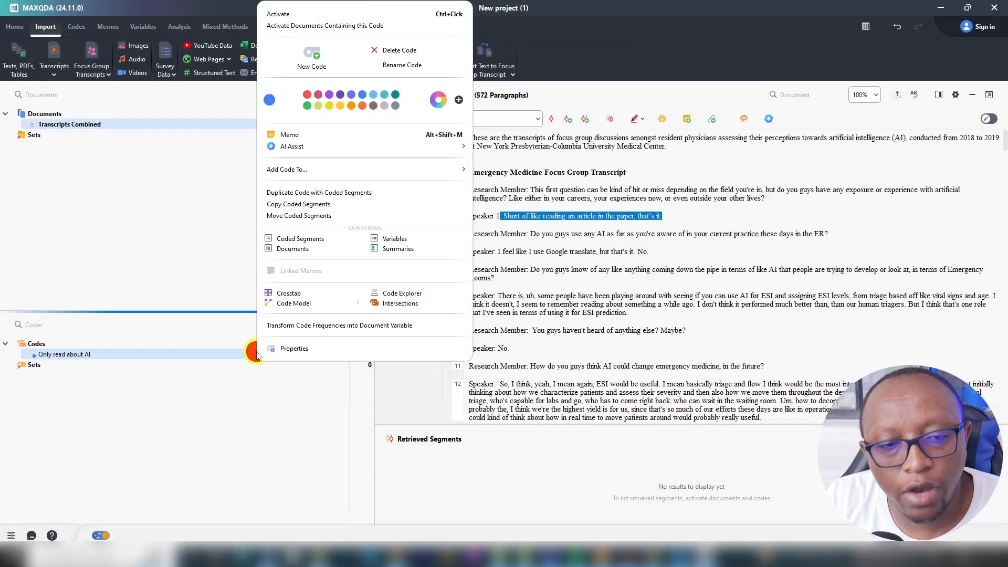
{"action": "left_click", "coordinate": [308, 94]}
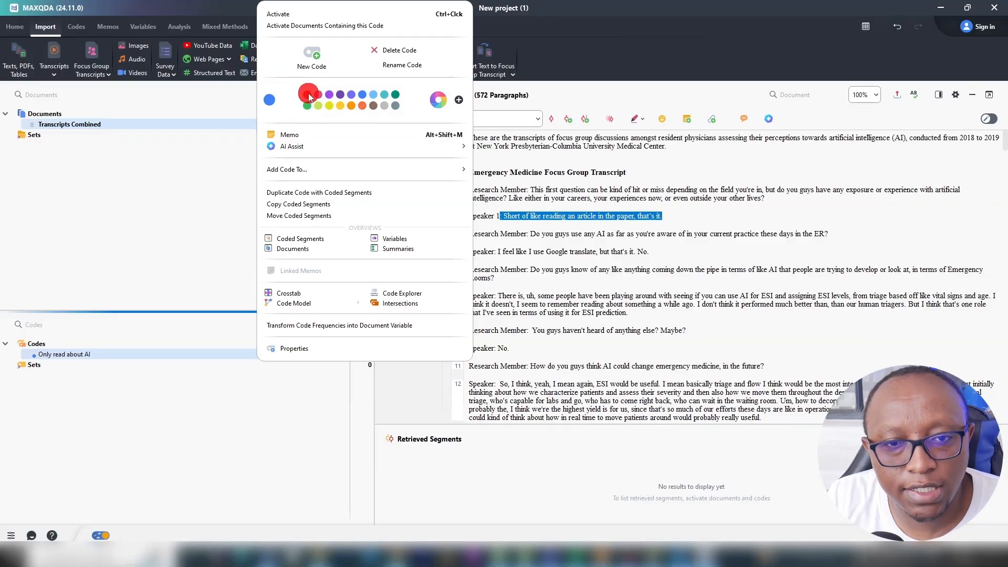
{"action": "left_click", "coordinate": [307, 95]}
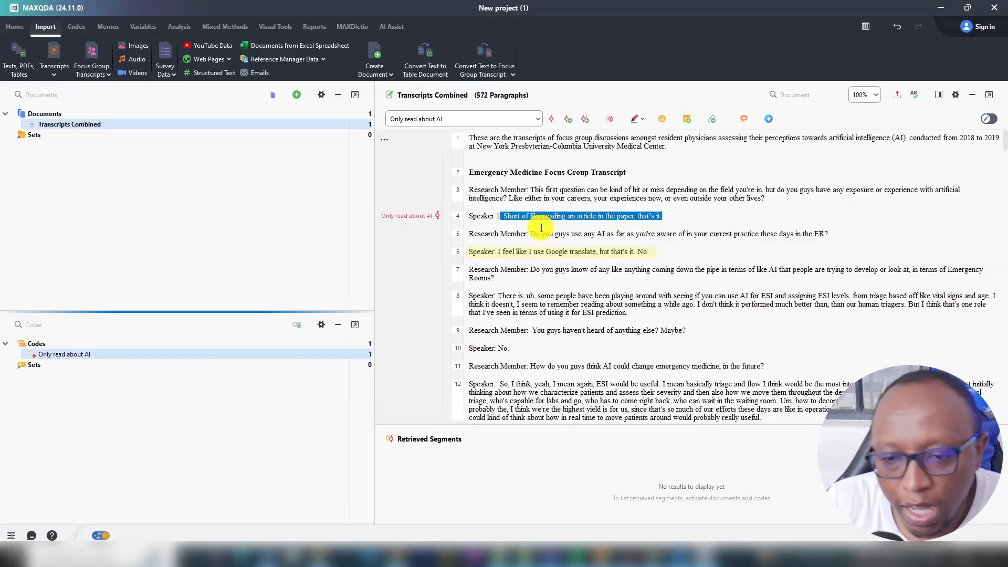
Code "I feel like I use Google translate, but that's it" in paragraph 6 with a new code named "Google translate".
{"action": "left_click_drag", "start_coordinate": [661, 251], "coordinate": [636, 253]}
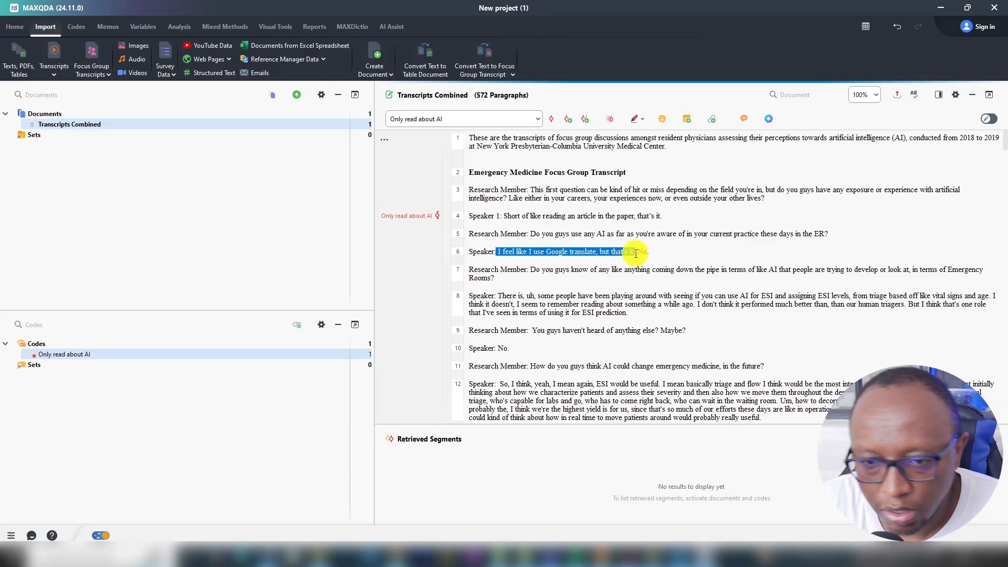
{"action": "right_click", "coordinate": [477, 254]}
{"action": "left_click", "coordinate": [539, 257]}
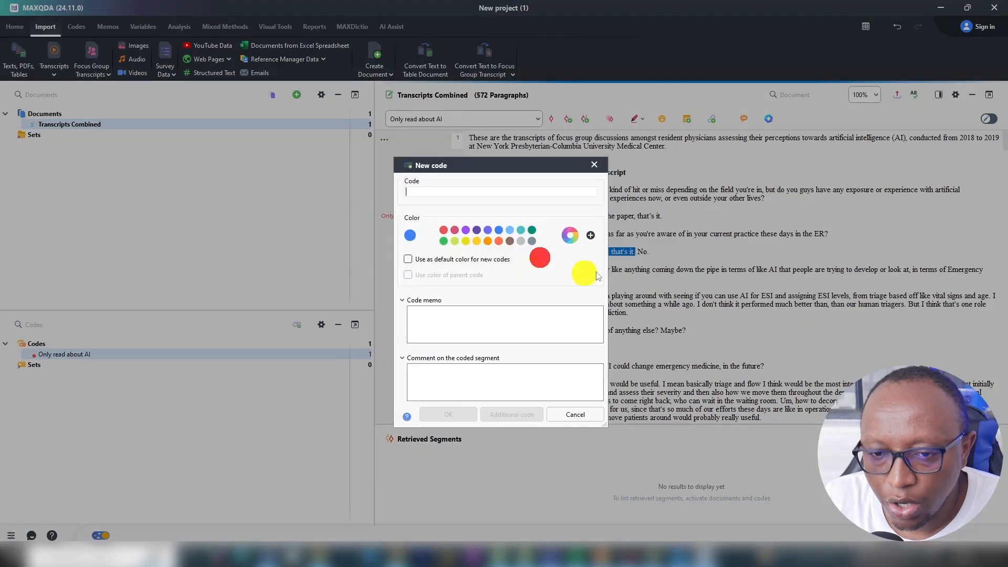
{"action": "type", "text": "Gogle"}
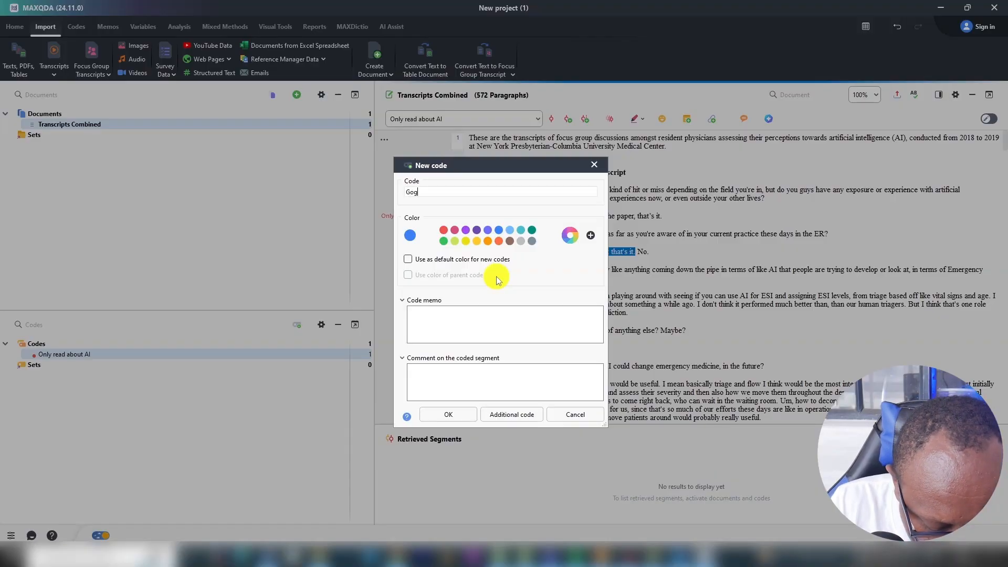
{"action": "key", "text": "BackSpace"}
{"action": "key", "text": "BackSpace"}
{"action": "key", "text": "BackSpace"}
{"action": "type", "text": "ogle translate"}
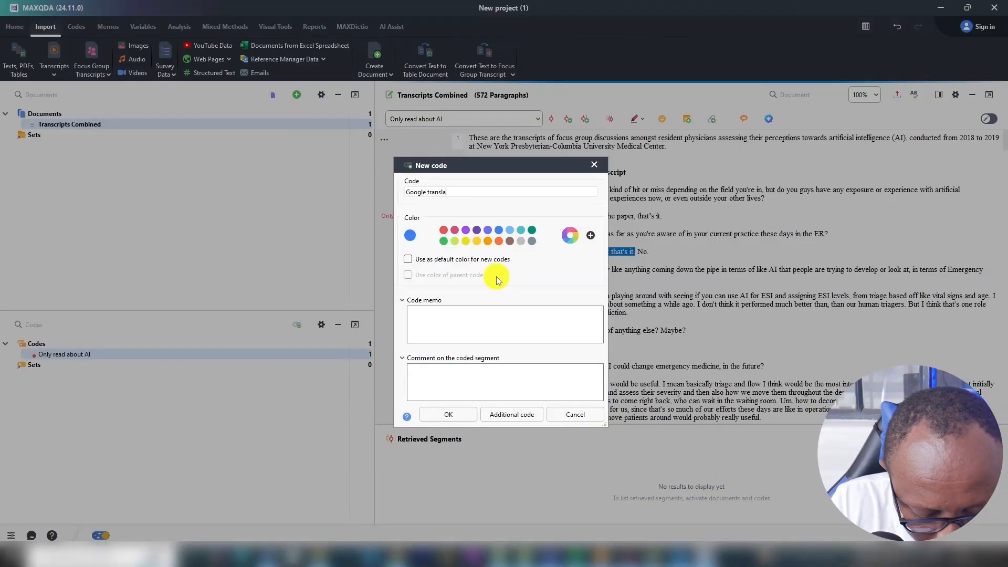
{"action": "left_click", "coordinate": [435, 416]}
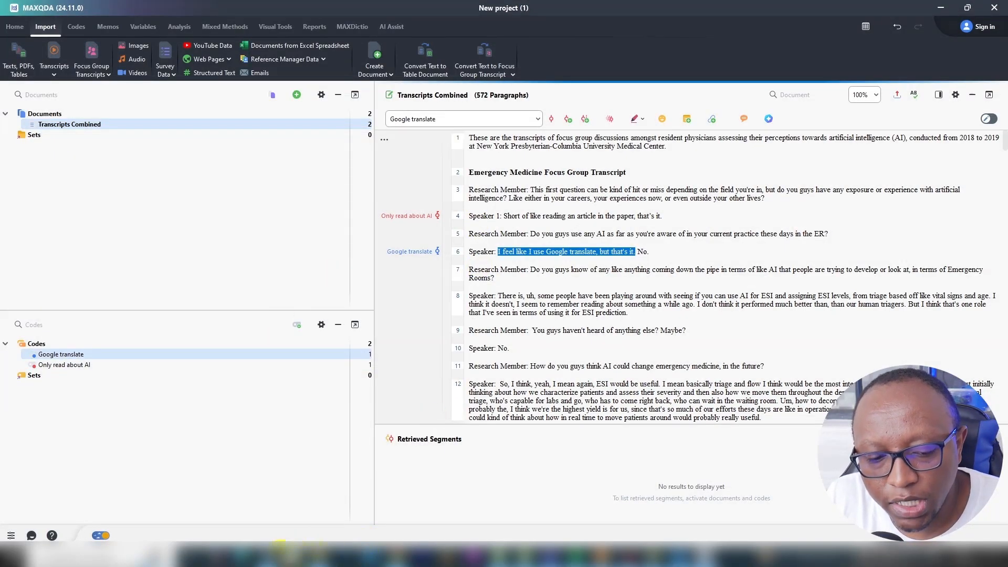
Set the colour of the "Google translate" code to green.
{"action": "left_click", "coordinate": [274, 558]}
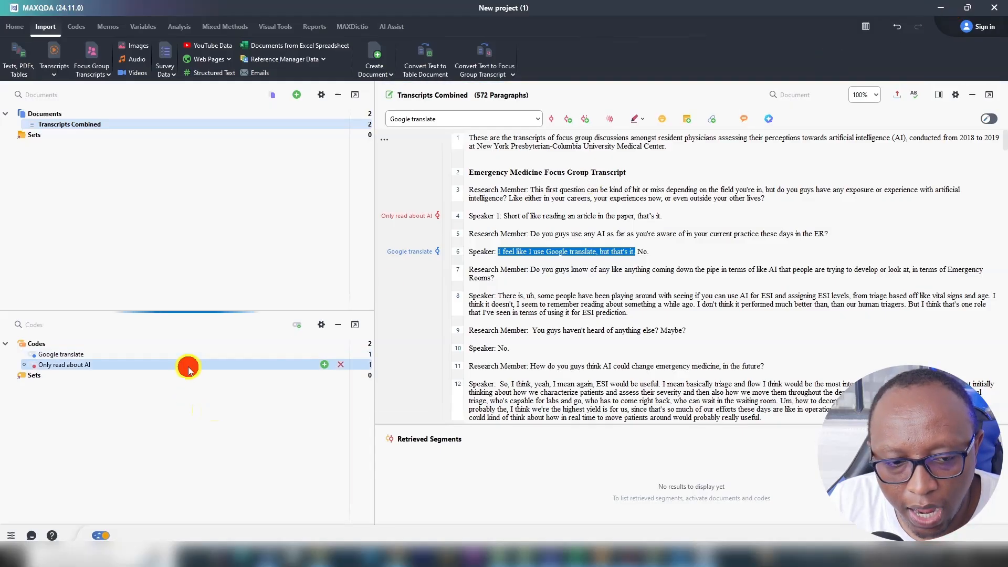
{"action": "right_click", "coordinate": [188, 354]}
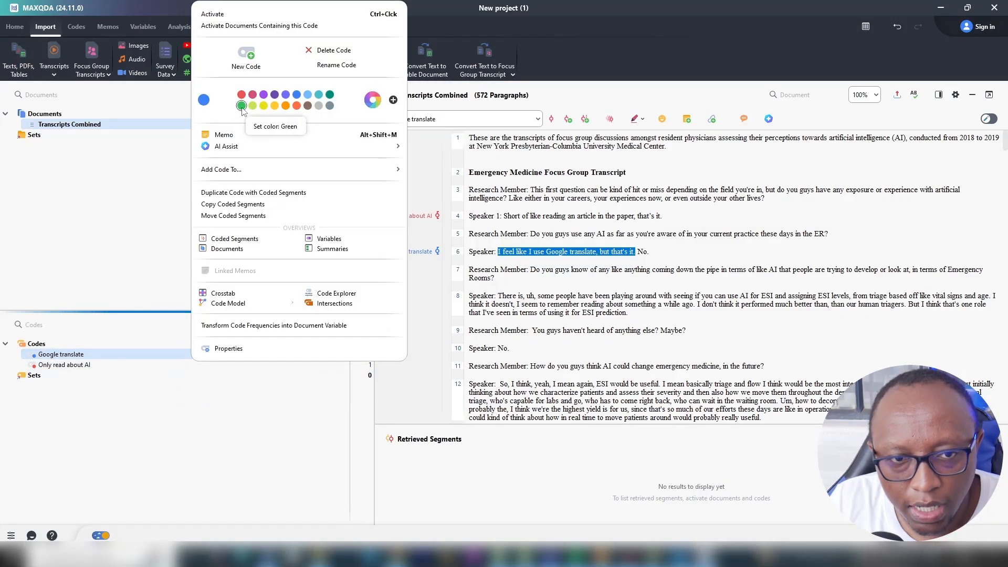
{"action": "left_click", "coordinate": [241, 106]}
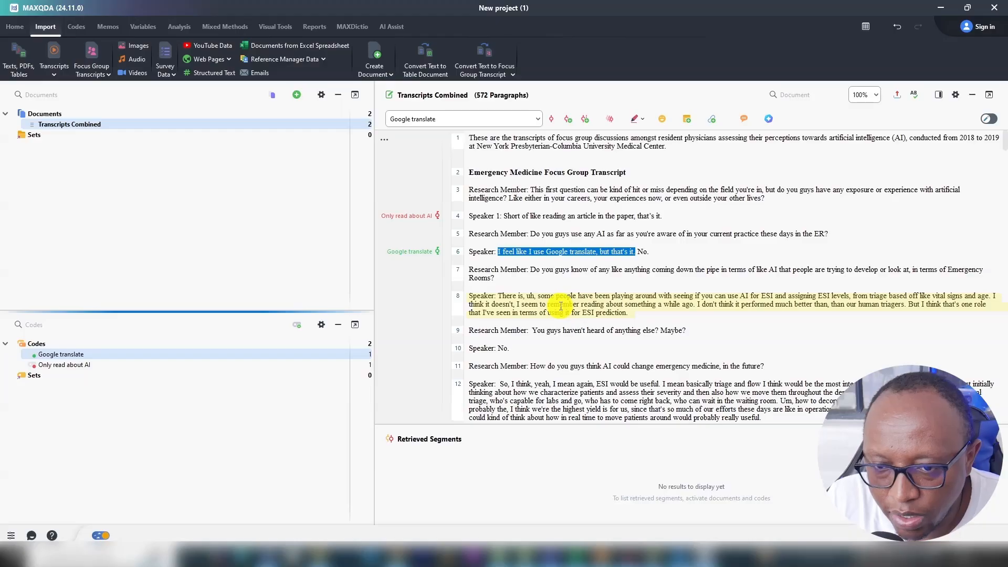
Code the speaker's full response in paragraph 8 with a new code named "ESI prediction".
{"action": "left_click_drag", "start_coordinate": [627, 314], "coordinate": [504, 304]}
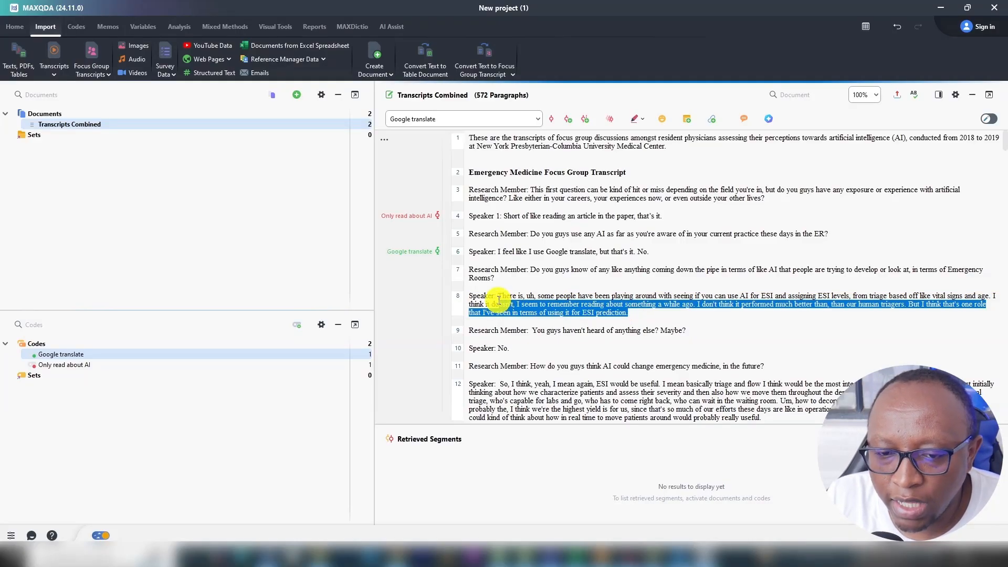
{"action": "triple_click", "coordinate": [501, 296]}
{"action": "right_click", "coordinate": [507, 297]}
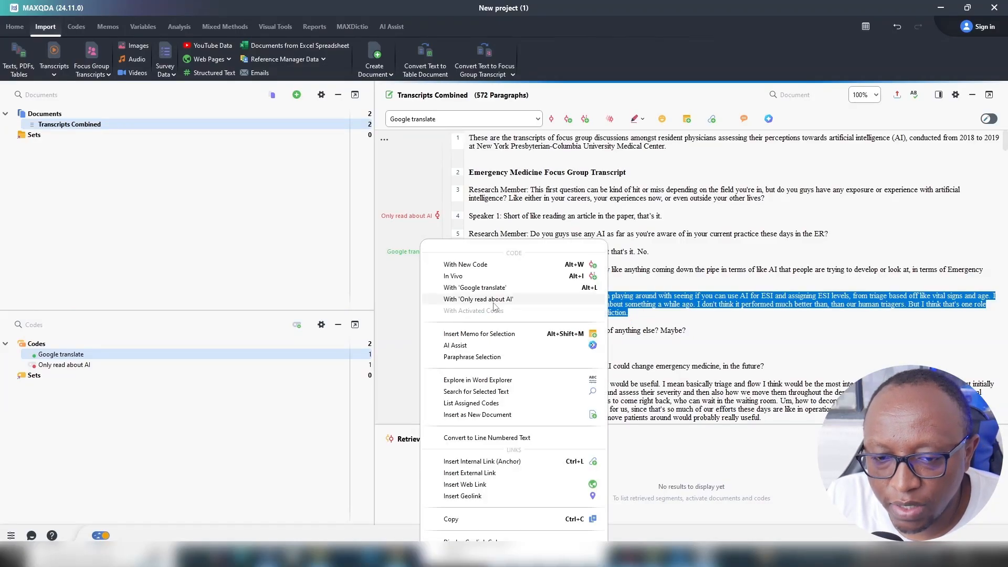
{"action": "left_click", "coordinate": [467, 264]}
{"action": "type", "text": "E"}
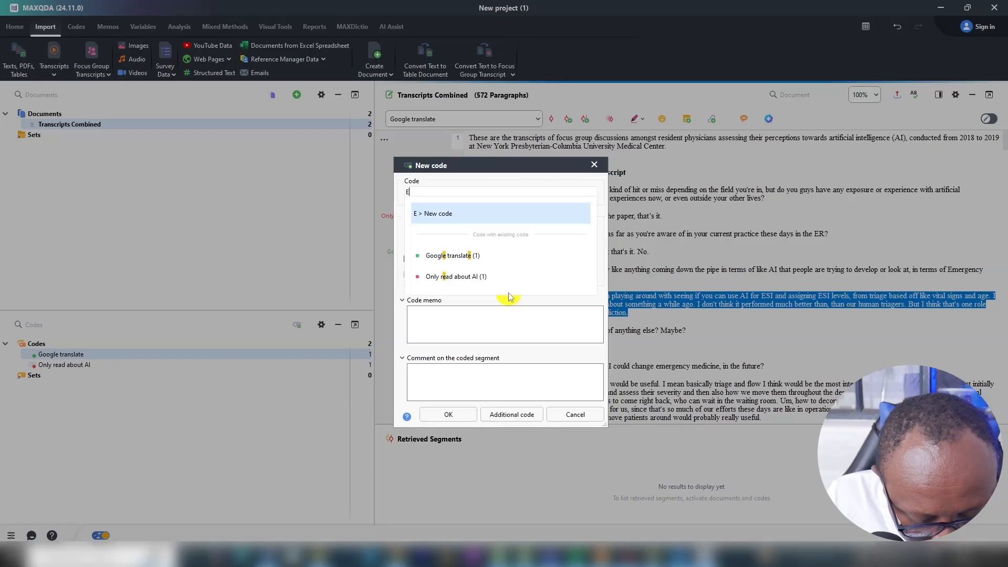
{"action": "type", "text": "SI predictiomn"}
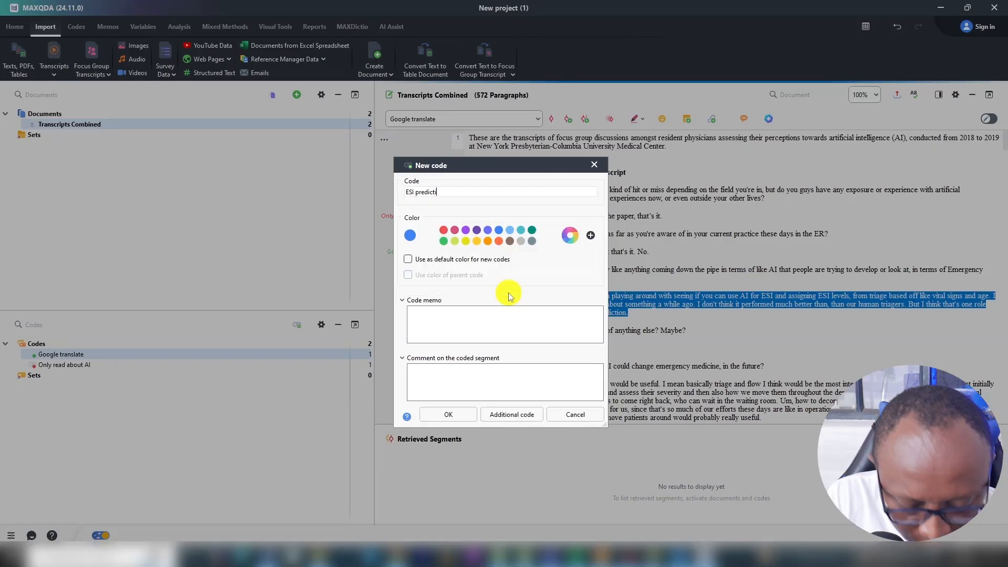
{"action": "key", "text": "BackSpace"}
{"action": "key", "text": "BackSpace"}
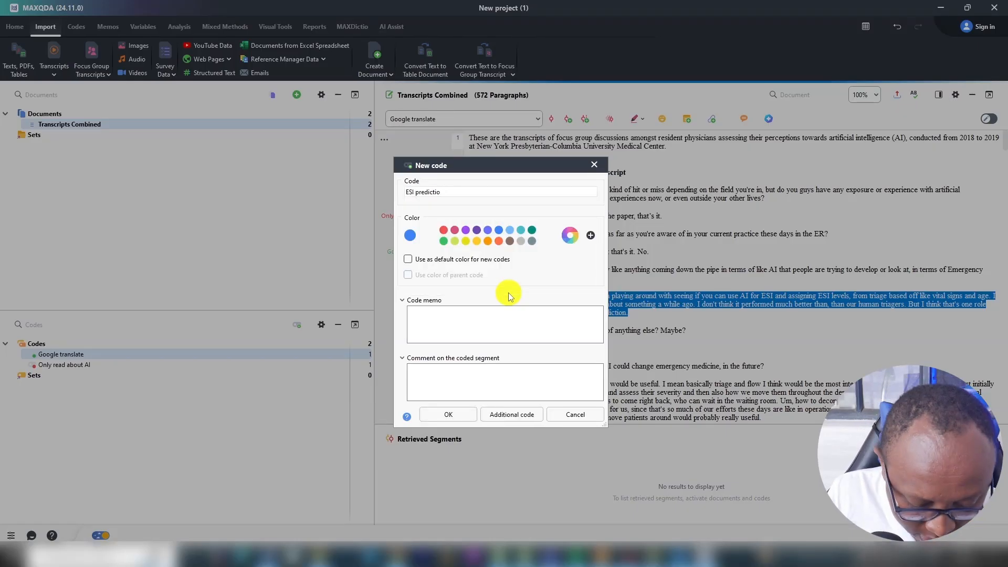
{"action": "type", "text": "n"}
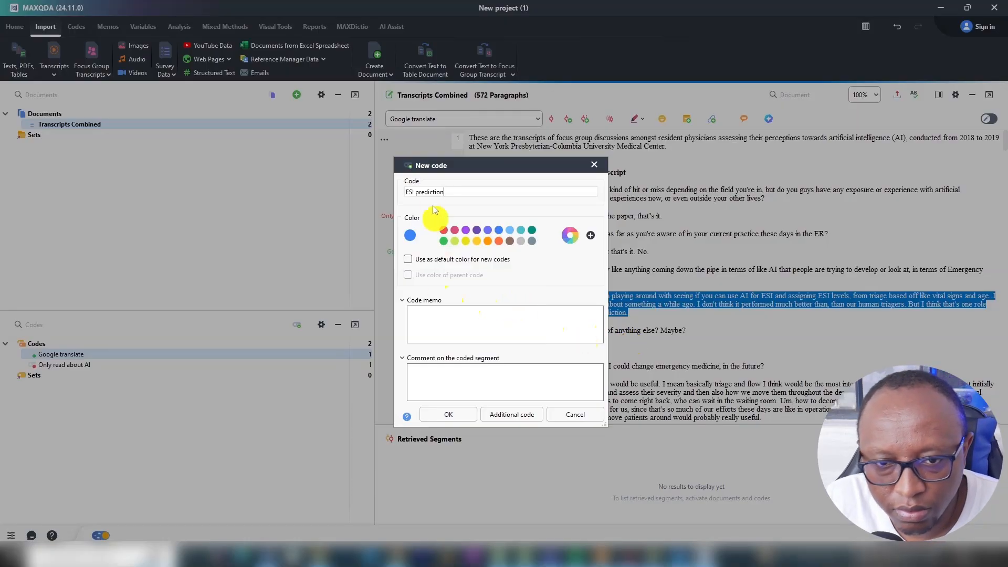
{"action": "left_click", "coordinate": [444, 415]}
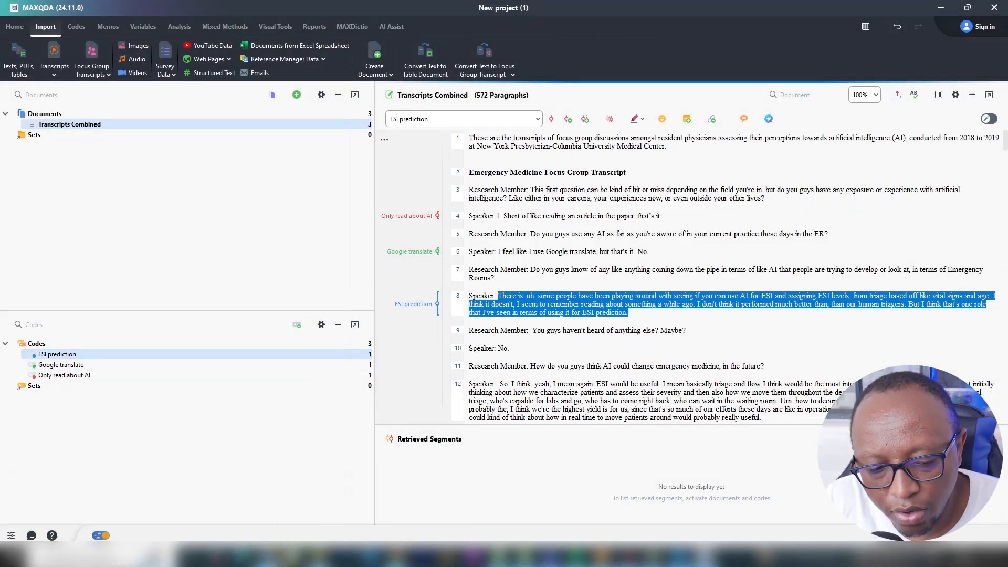
Check the paragraph 7 question's colour in the Word transcript against the "ESI prediction" code's colour in MAXQDA.
{"action": "left_click", "coordinate": [269, 557]}
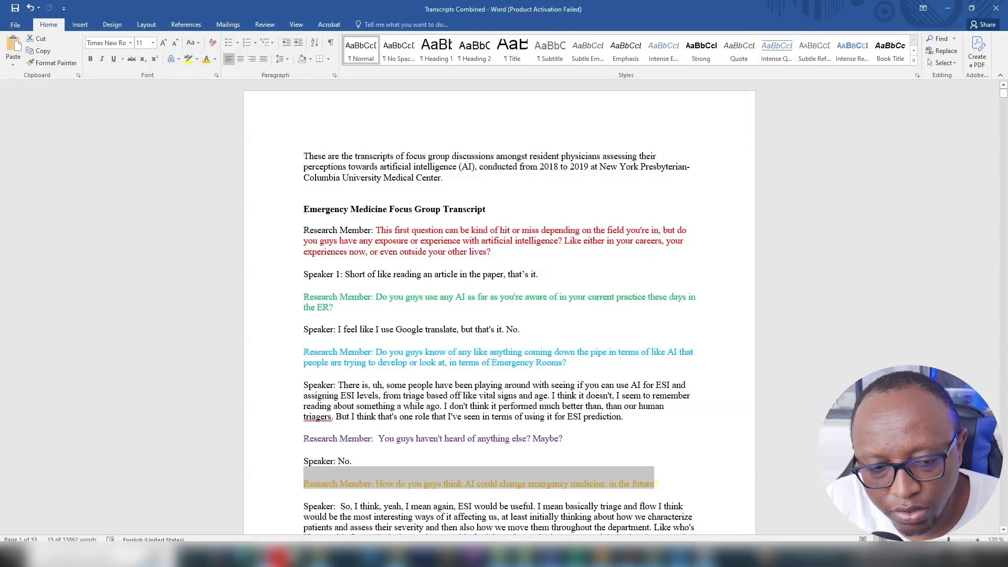
{"action": "left_click", "coordinate": [948, 7]}
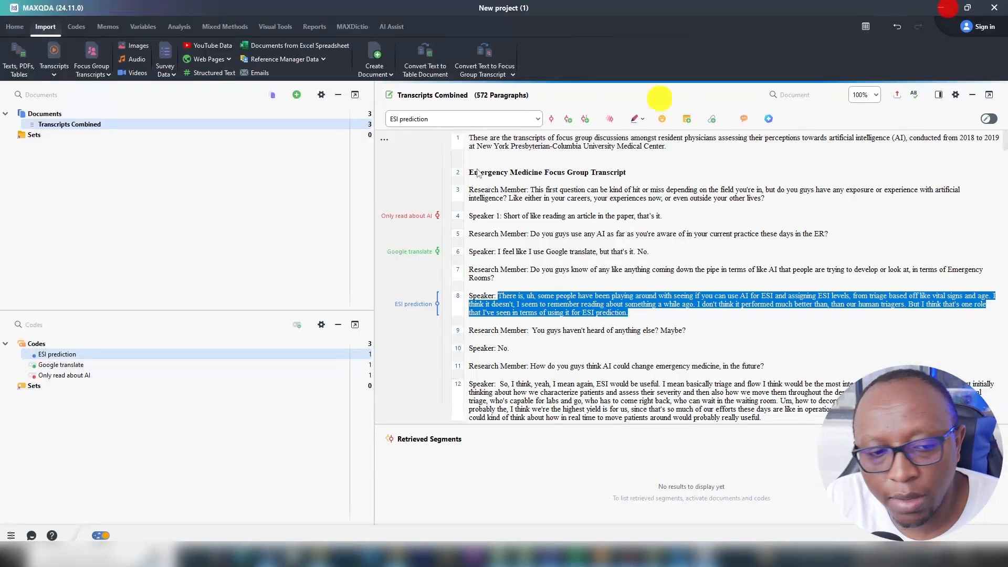
{"action": "right_click", "coordinate": [118, 354]}
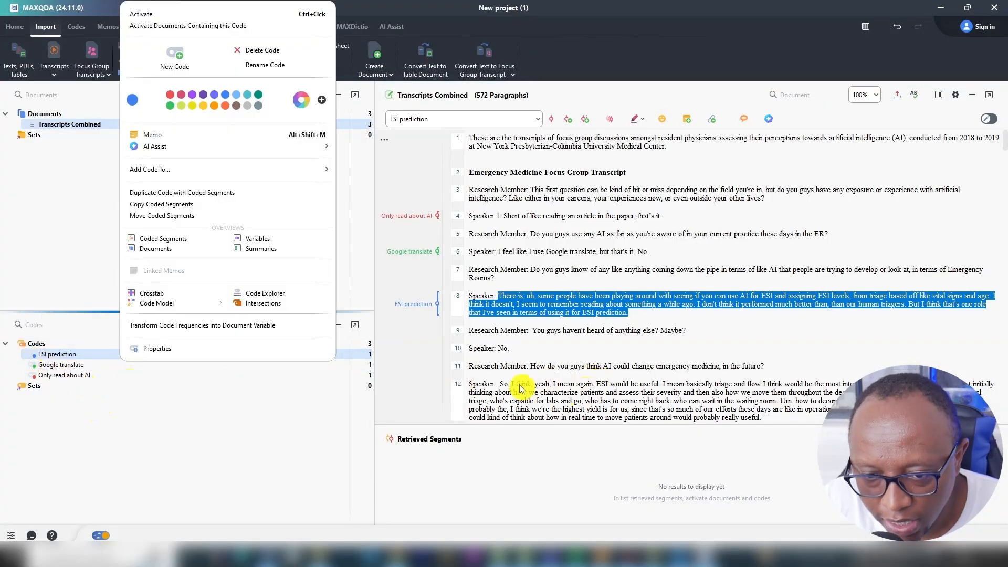
{"action": "left_click", "coordinate": [569, 330]}
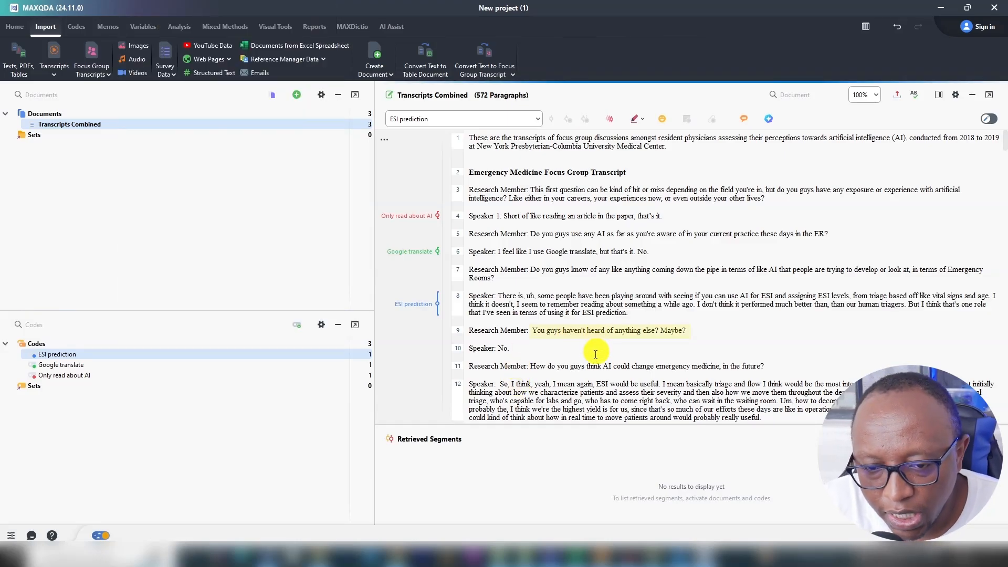
Start a new code named "Improving triage" for paragraph 12's text from "So, I think, yeah" to "throughout the department".
{"action": "scroll", "coordinate": [520, 357], "scroll_direction": "down", "scroll_amount": 1}
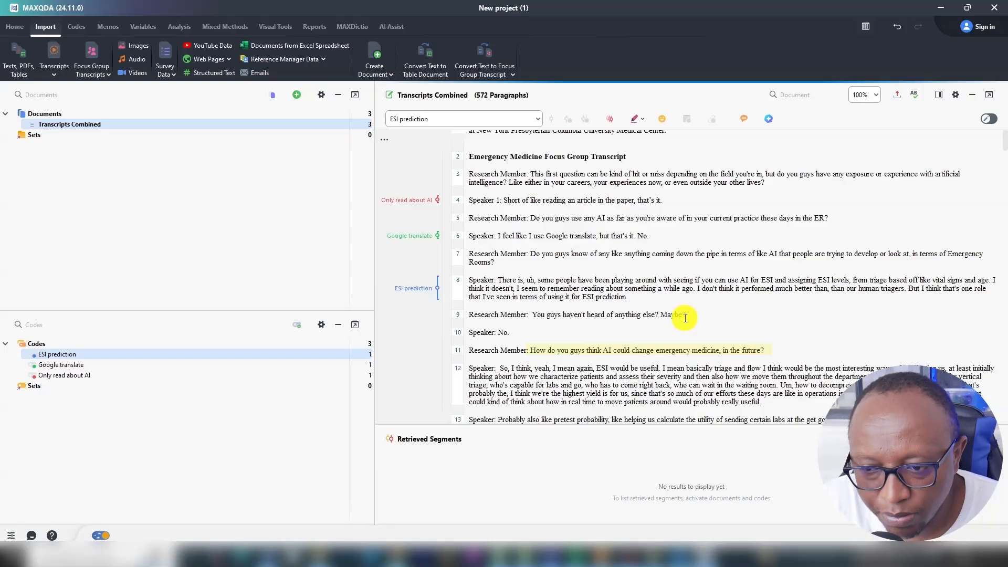
{"action": "scroll", "coordinate": [685, 318], "scroll_direction": "down", "scroll_amount": 1}
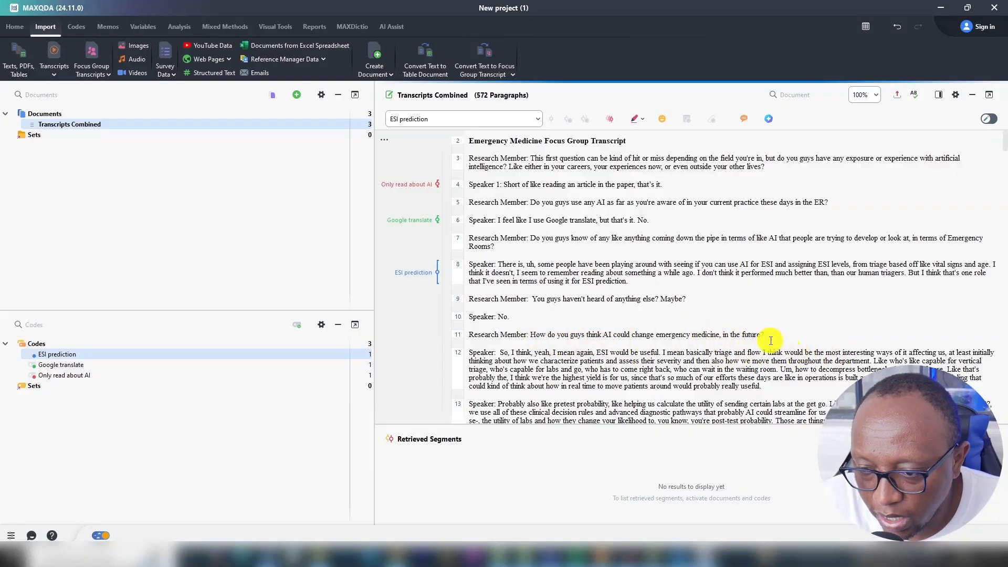
{"action": "left_click_drag", "start_coordinate": [870, 362], "coordinate": [500, 353]}
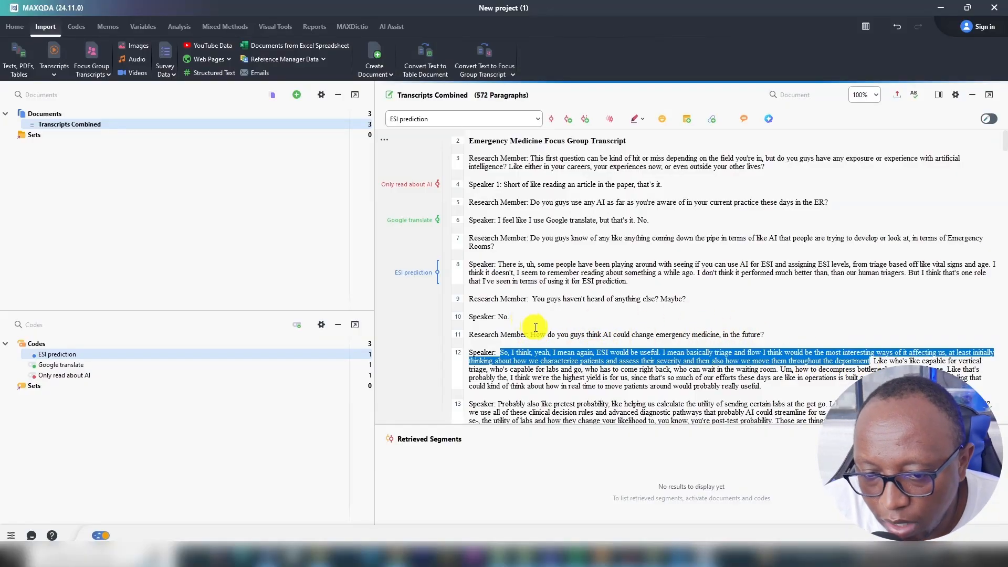
{"action": "right_click", "coordinate": [543, 352]}
{"action": "left_click", "coordinate": [510, 251]}
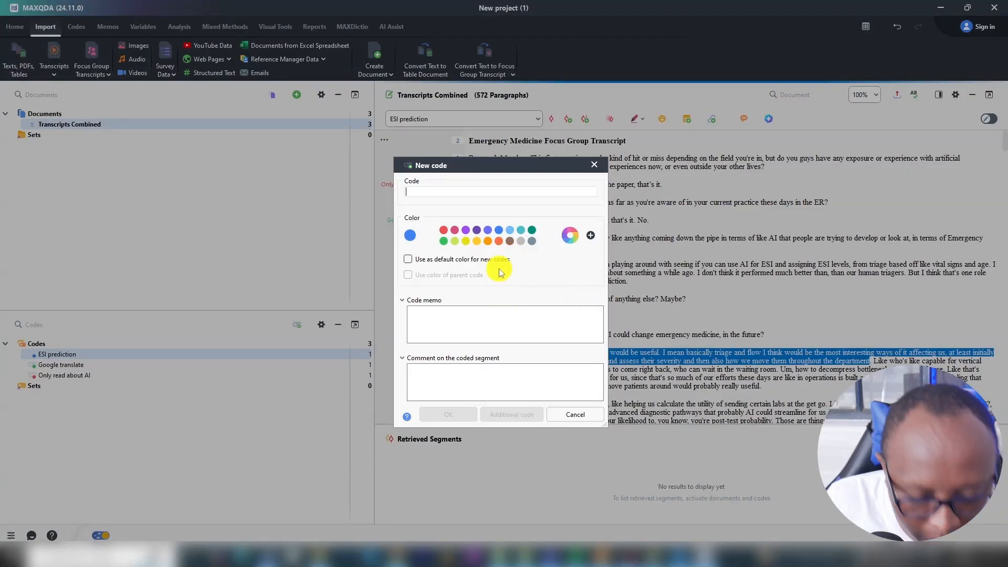
{"action": "type", "text": "Improving t"}
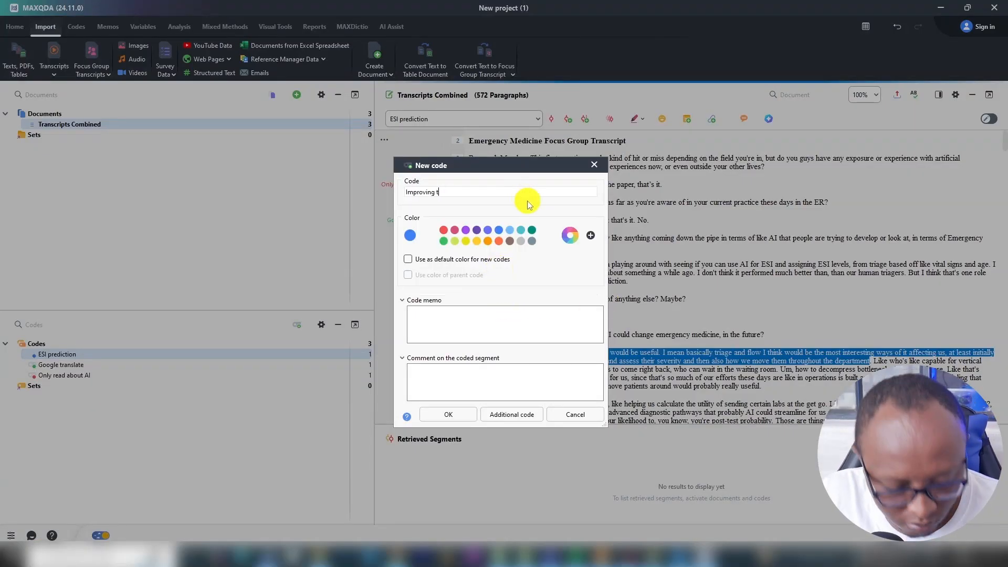
{"action": "type", "text": "riage"}
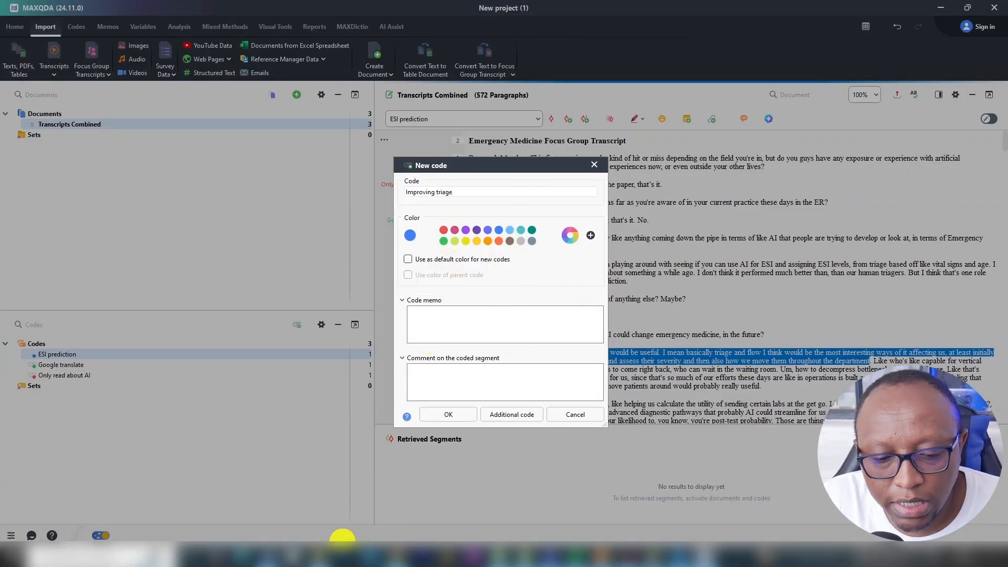
Check the emergency medicine question's colour in the Word transcript, and create the "Improving triage" code in MAXQDA with the Amber colour.
{"action": "left_click", "coordinate": [268, 556]}
{"action": "scroll", "coordinate": [497, 337], "scroll_direction": "down", "scroll_amount": 7}
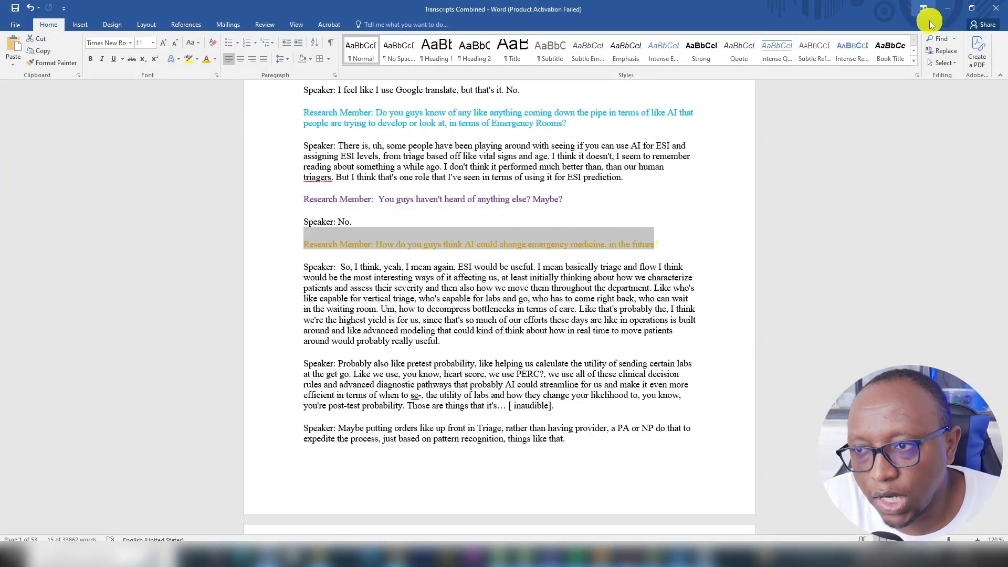
{"action": "left_click", "coordinate": [943, 11]}
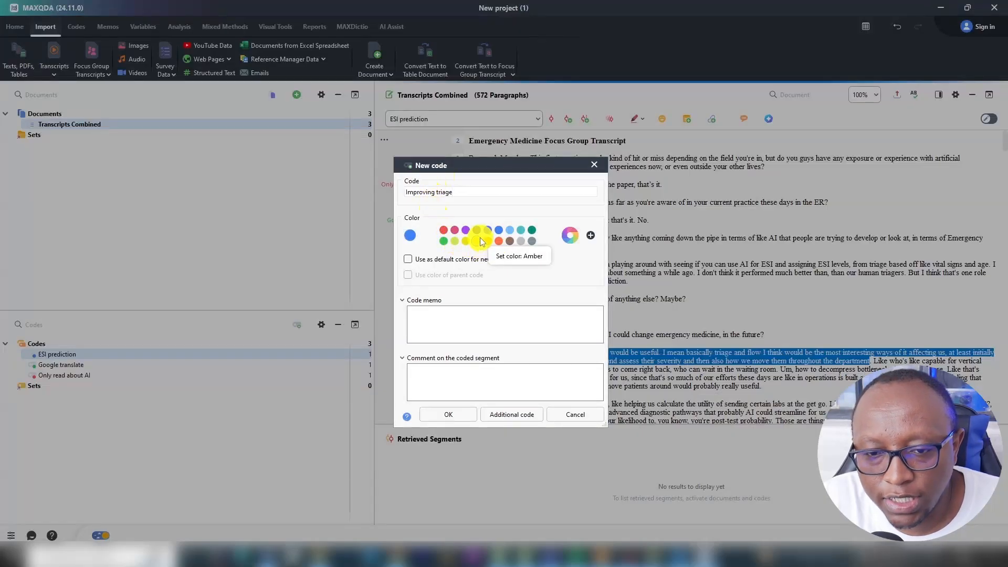
{"action": "left_click", "coordinate": [477, 240]}
{"action": "left_click", "coordinate": [447, 414]}
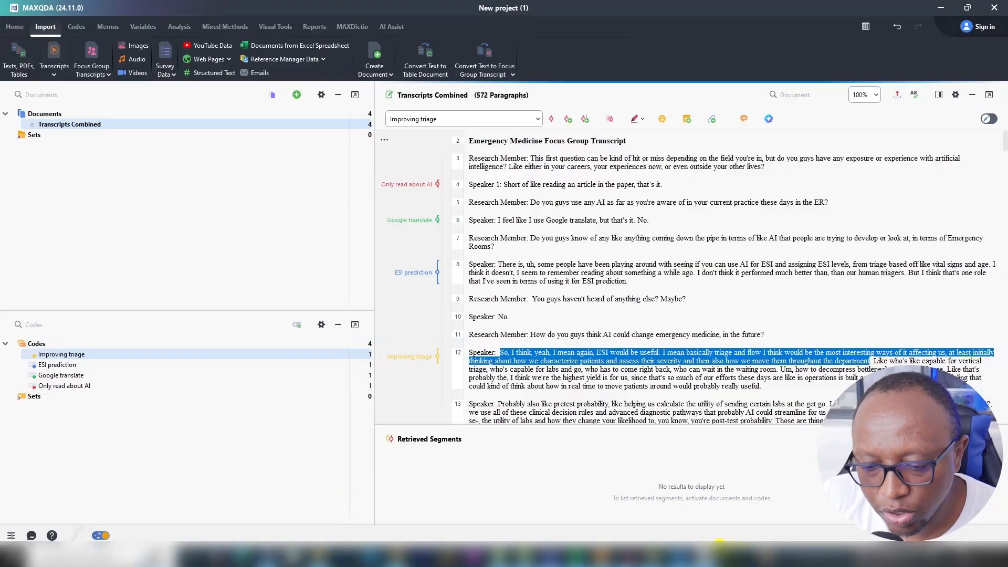
Switch to the image of Braun and Clarke's thematic analysis framework in the photo viewer.
{"action": "left_click", "coordinate": [688, 550]}
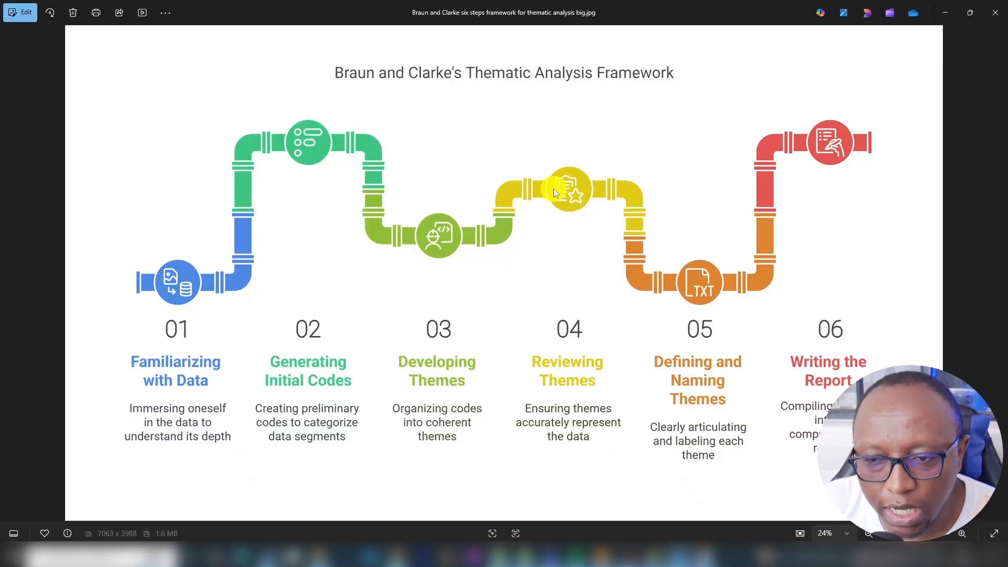